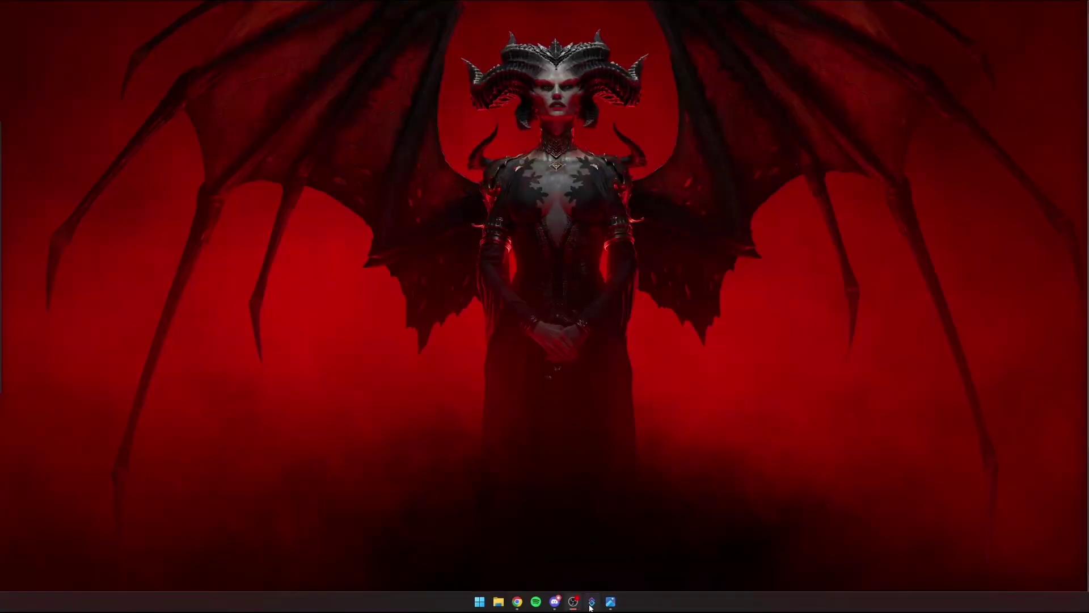
Switch to Streamer.bot and add a new action named "First Redeemer" with the default queue
{"action": "left_click", "coordinate": [591, 603]}
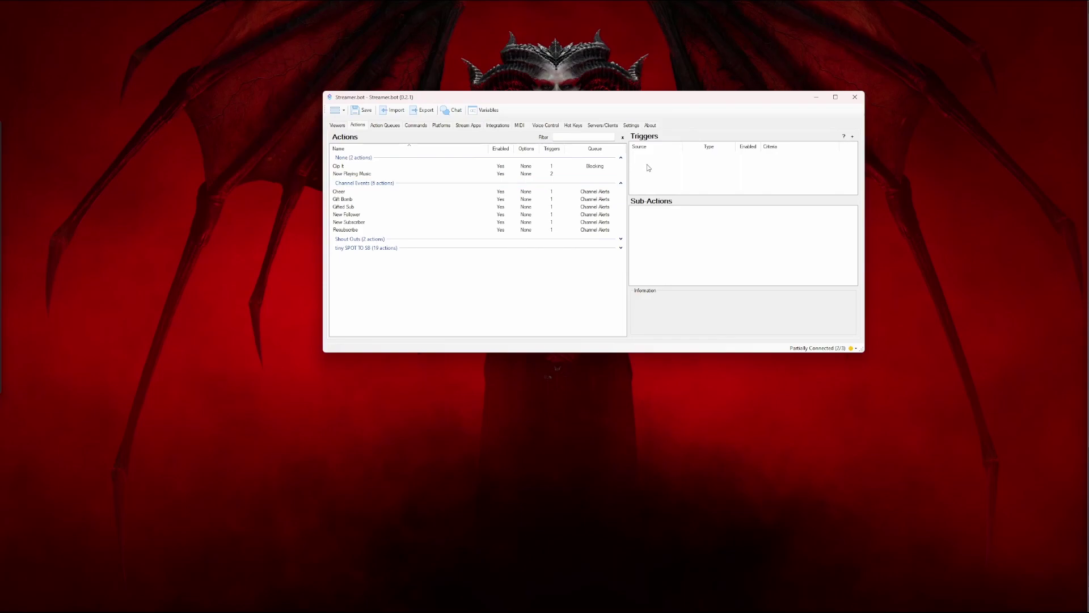
{"action": "right_click", "coordinate": [366, 278]}
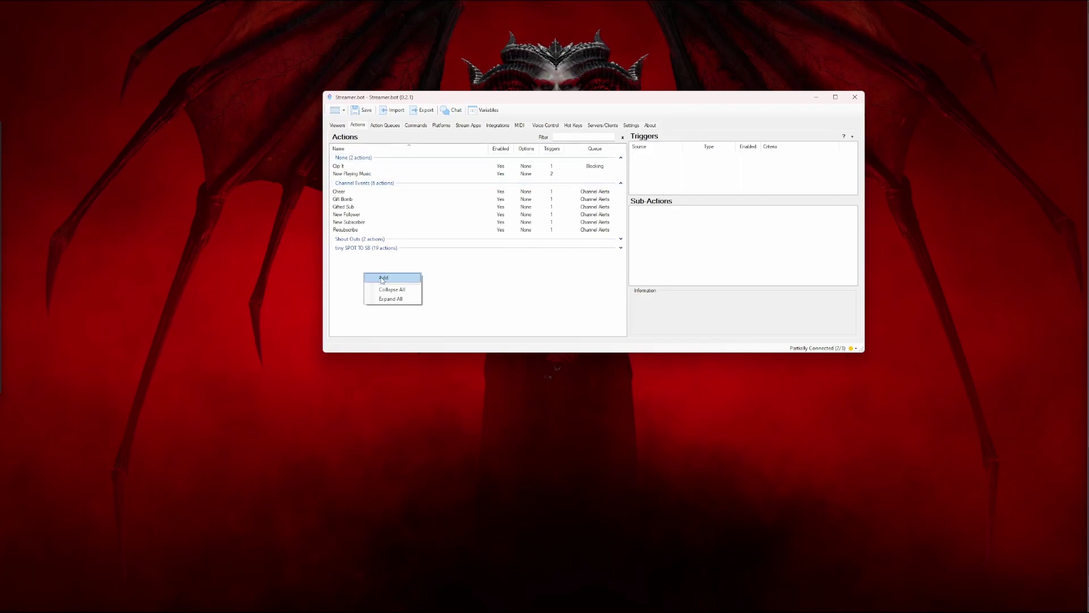
{"action": "left_click", "coordinate": [383, 279]}
{"action": "type", "text": "First Redeemer"}
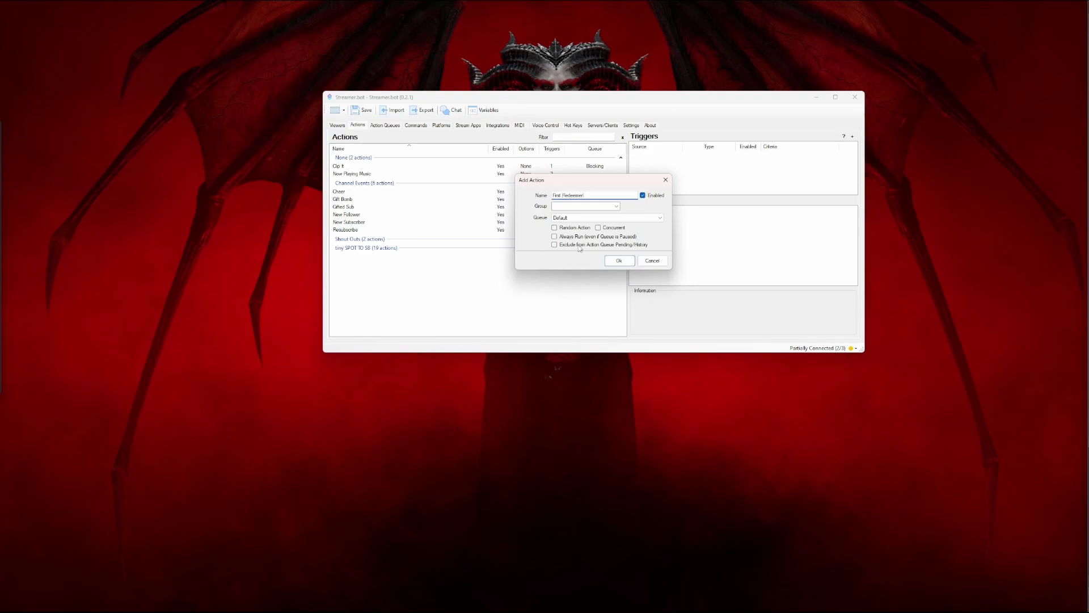
{"action": "left_click", "coordinate": [619, 261]}
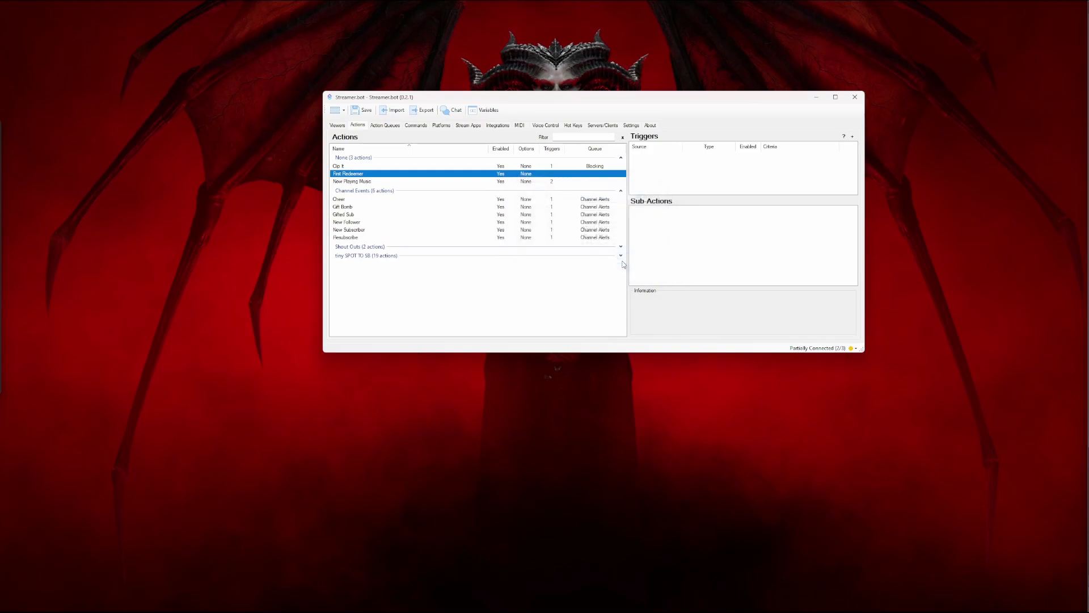
Start a Twitch channel reward trigger of type Reward Redemption for the First Redeemer action
{"action": "right_click", "coordinate": [652, 167]}
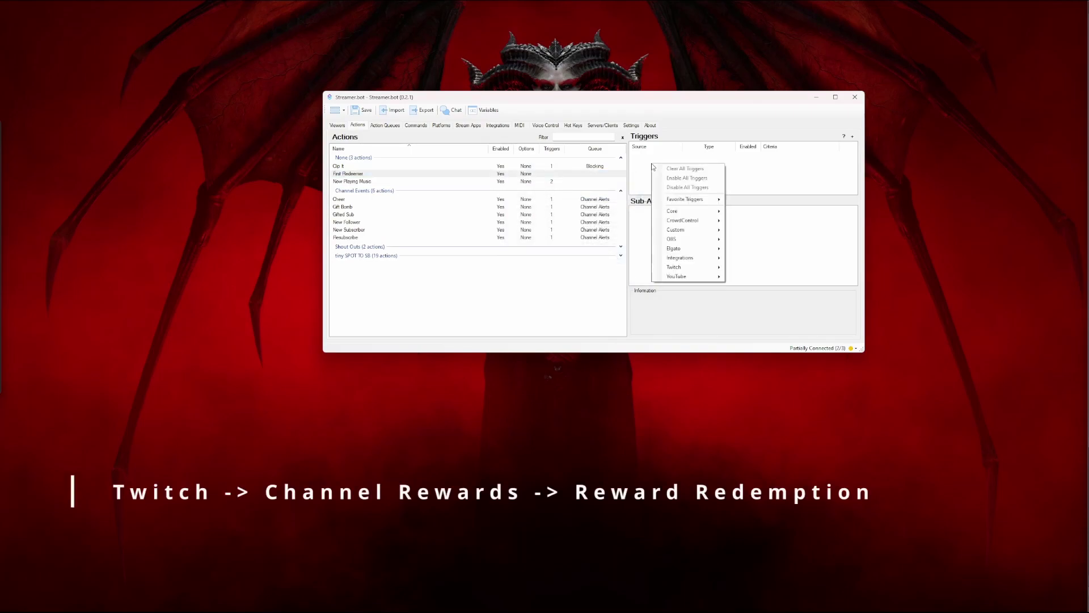
{"action": "mouse_move", "coordinate": [706, 269]}
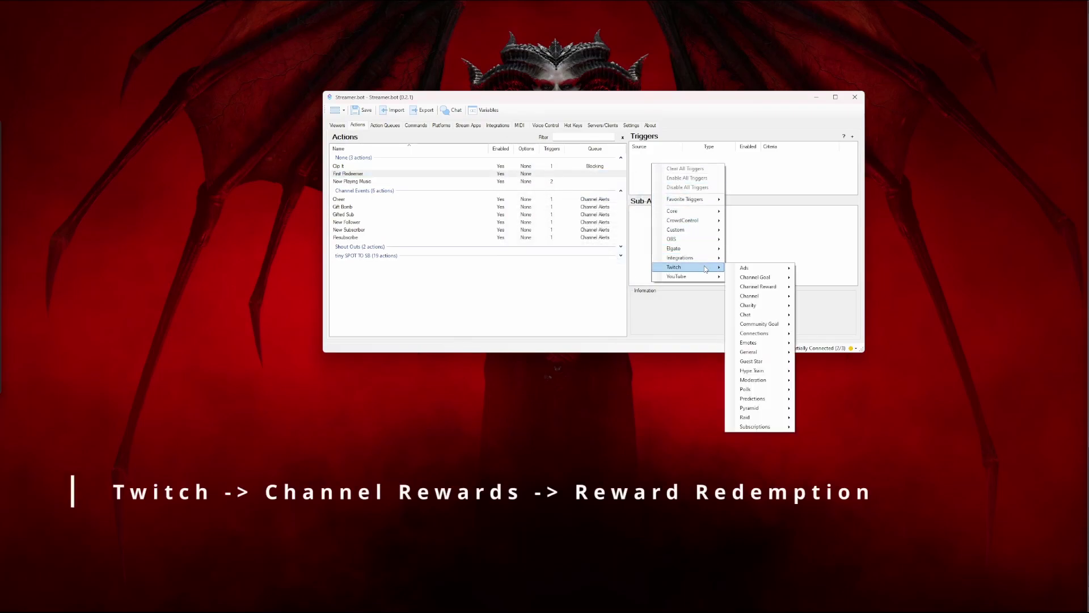
{"action": "mouse_move", "coordinate": [778, 287]}
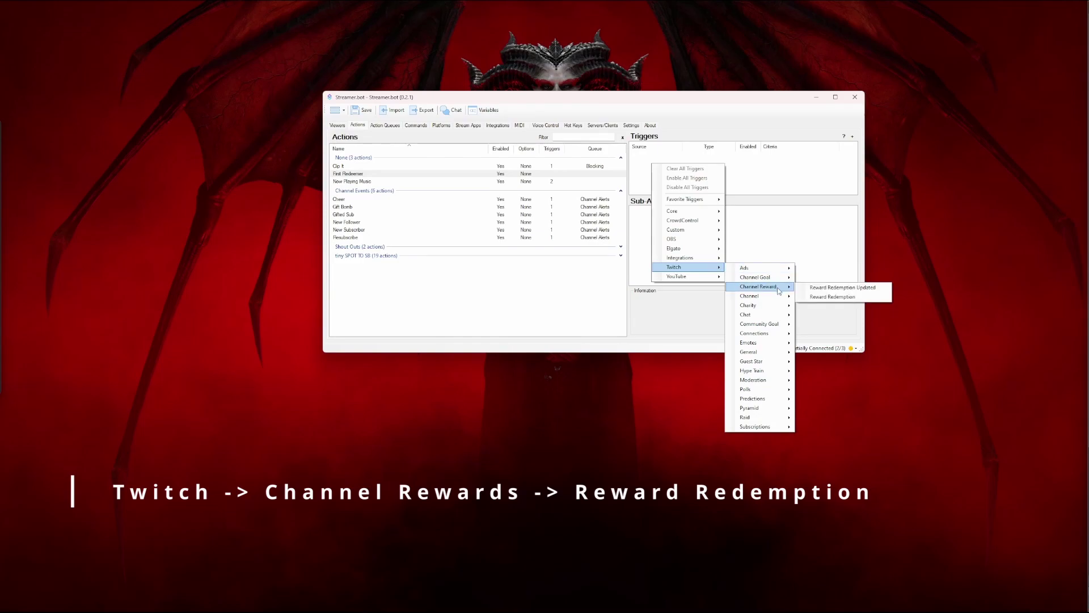
{"action": "left_click", "coordinate": [842, 298]}
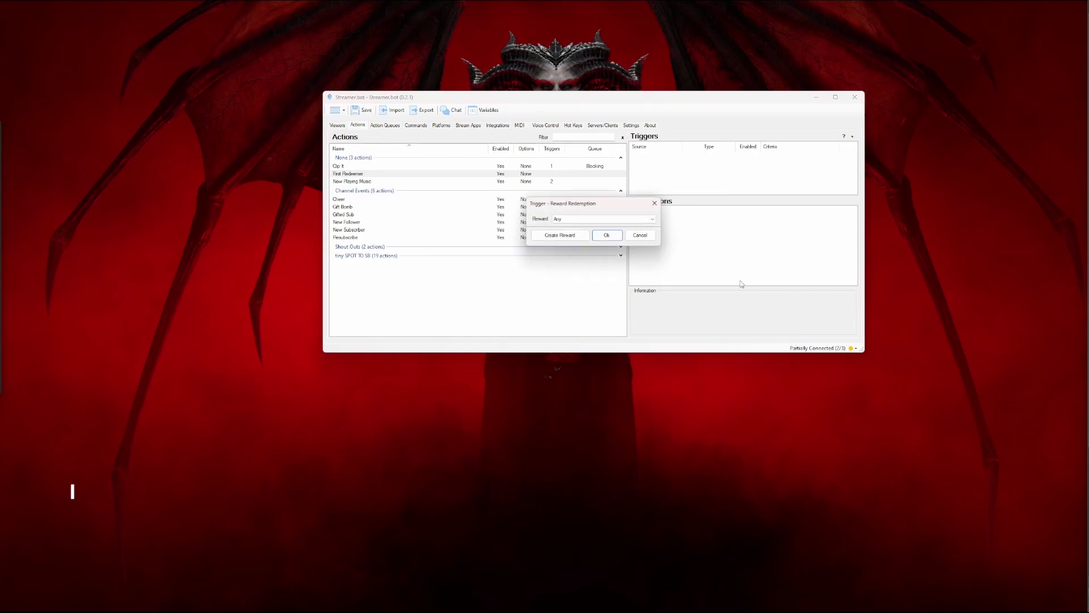
Create a new channel reward for the trigger and title it "FIRST!!"
{"action": "left_click", "coordinate": [562, 236]}
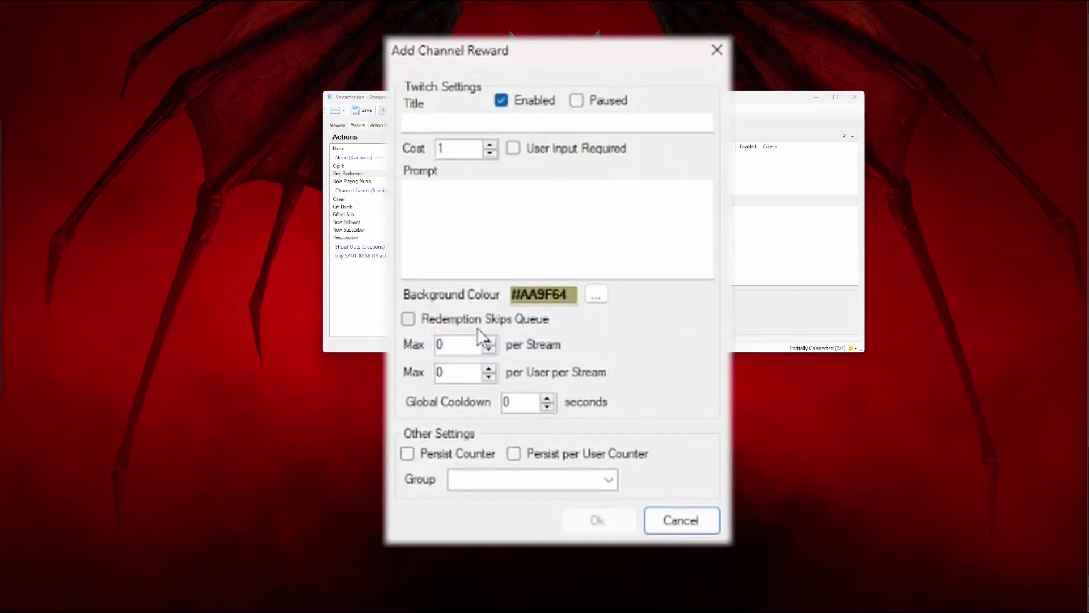
{"action": "left_click", "coordinate": [466, 125]}
{"action": "type", "text": "FIRST"}
{"action": "key", "text": "Tab"}
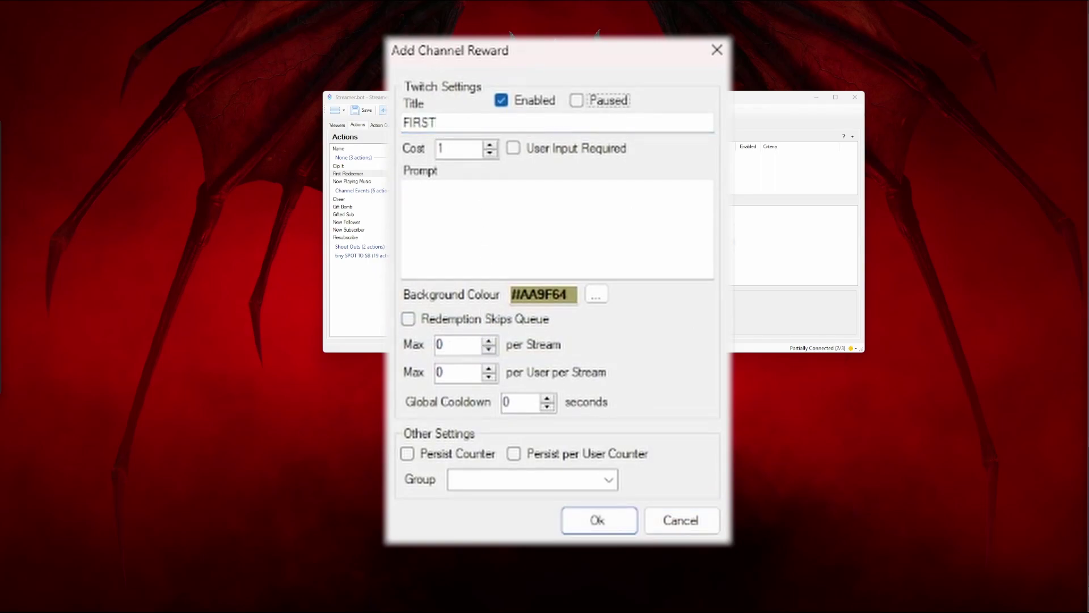
{"action": "left_click", "coordinate": [488, 123]}
{"action": "type", "text": "!!"}
Enter the reward prompt "Do you have the quickest internet with the fastest click ?"
{"action": "left_click", "coordinate": [519, 212]}
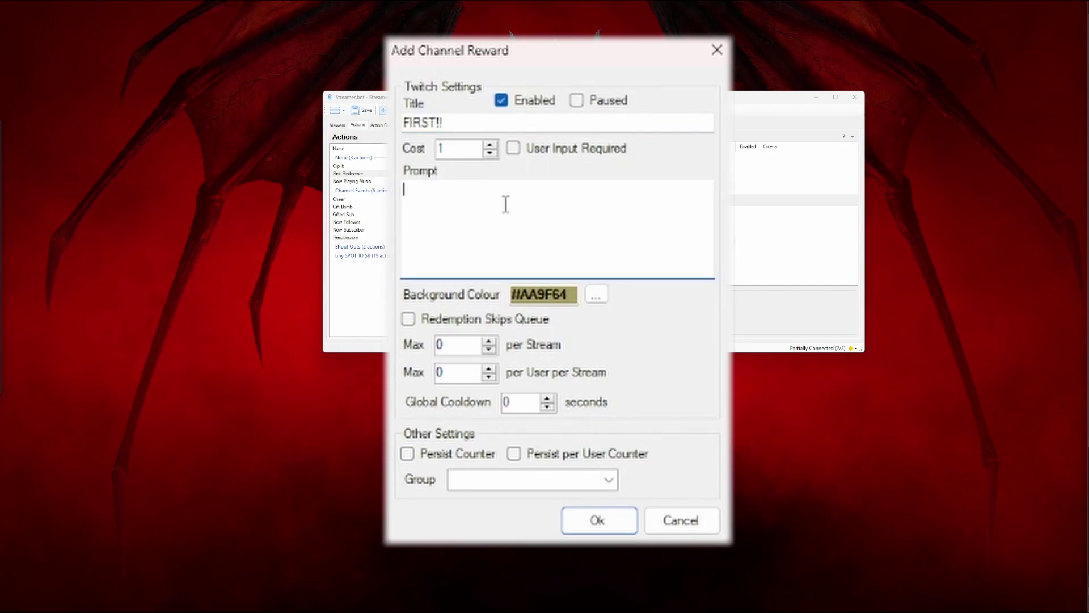
{"action": "type", "text": "Do you have "}
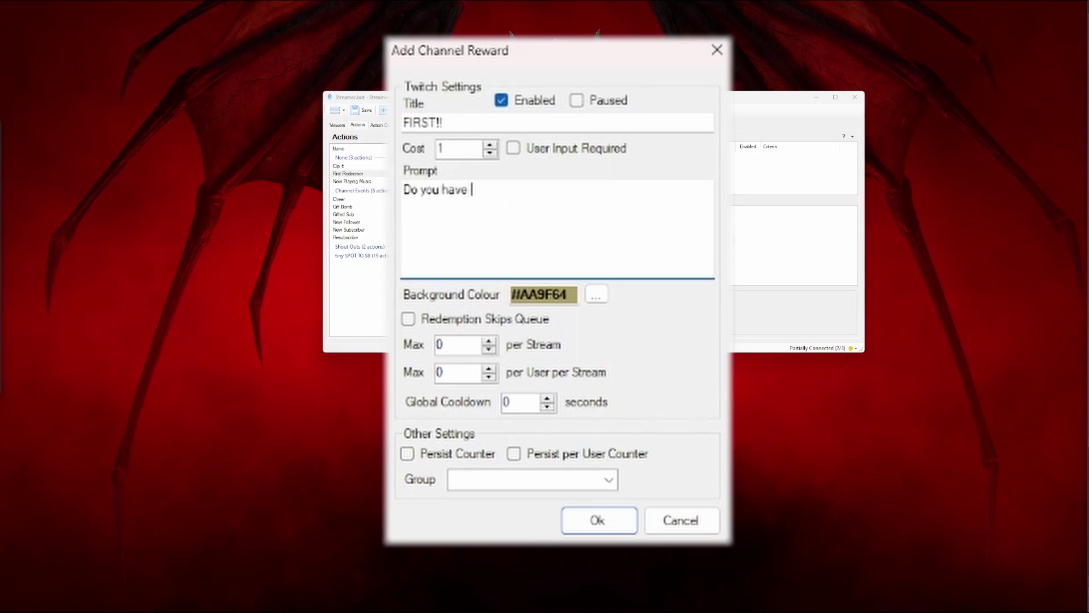
{"action": "type", "text": "the quickest internet"}
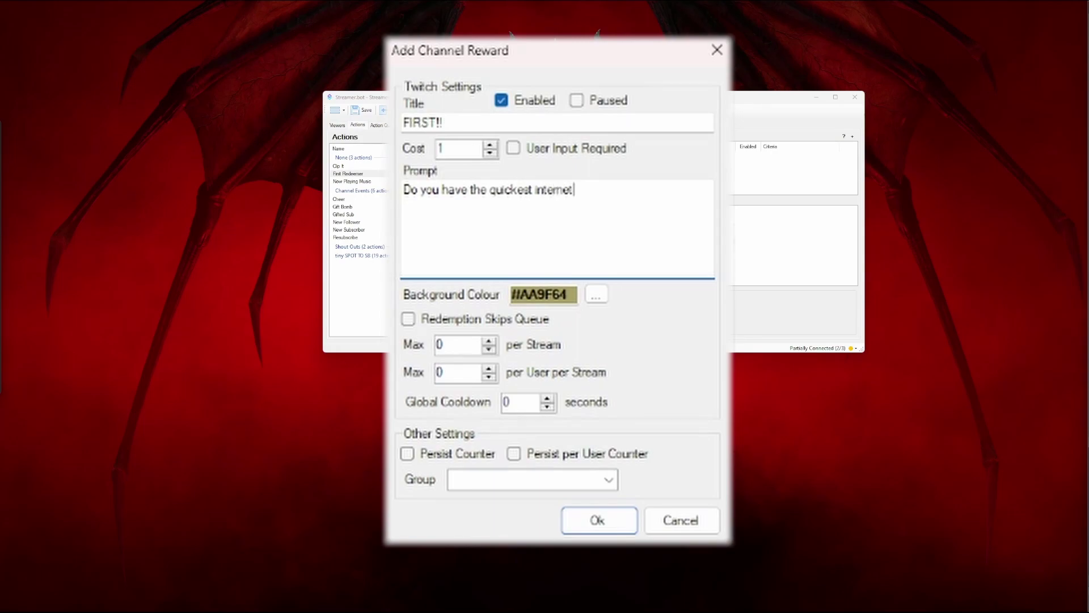
{"action": "type", "text": " with the fastest click ?"}
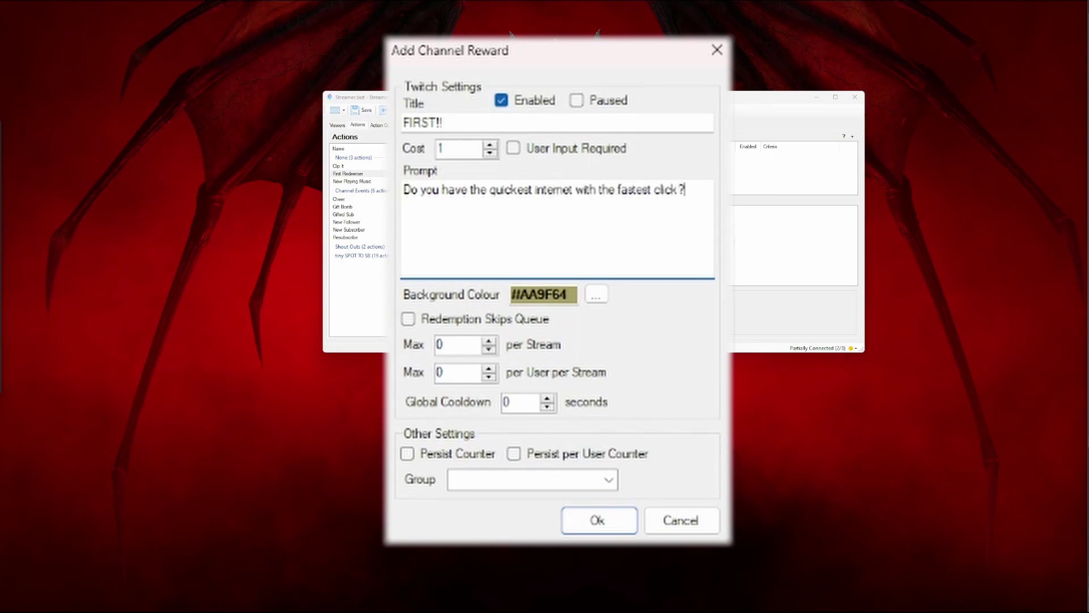
Set the reward's background colour to the basic bright green, #00FF00
{"action": "left_click", "coordinate": [595, 295]}
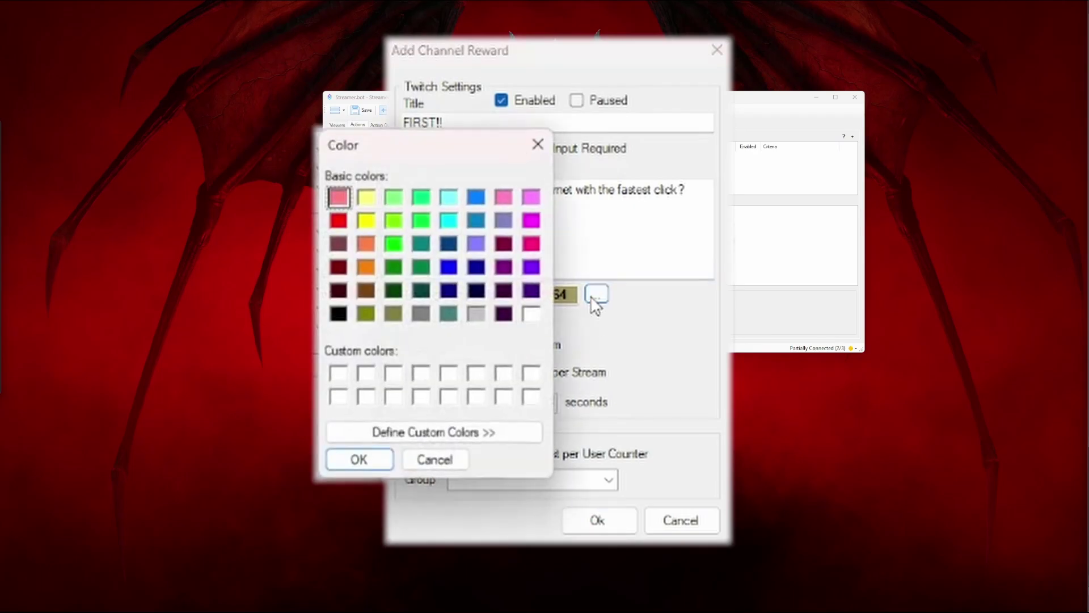
{"action": "left_click", "coordinate": [394, 243]}
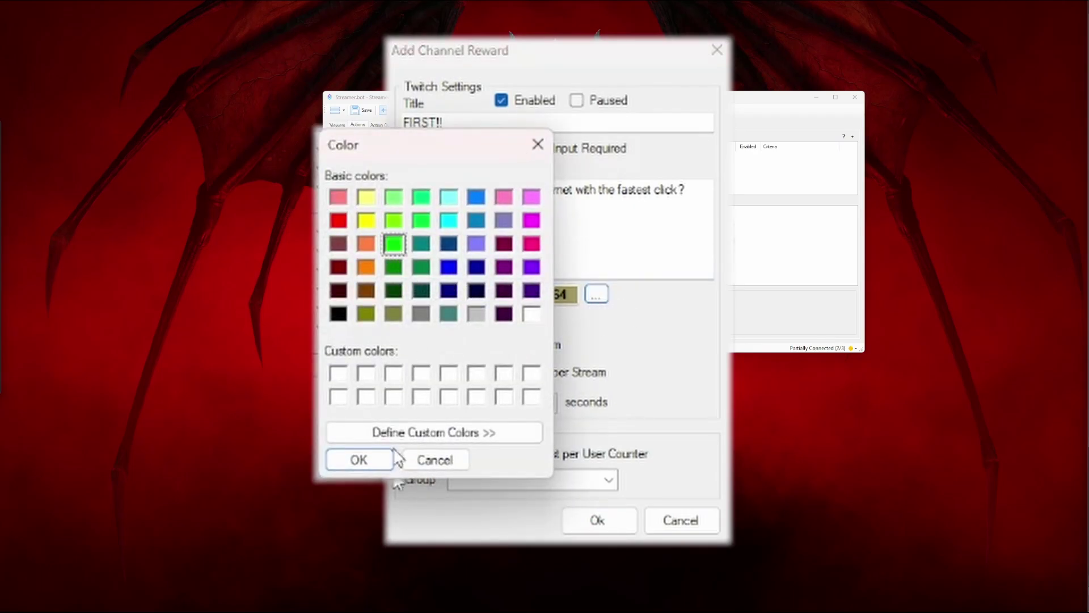
{"action": "left_click", "coordinate": [359, 460]}
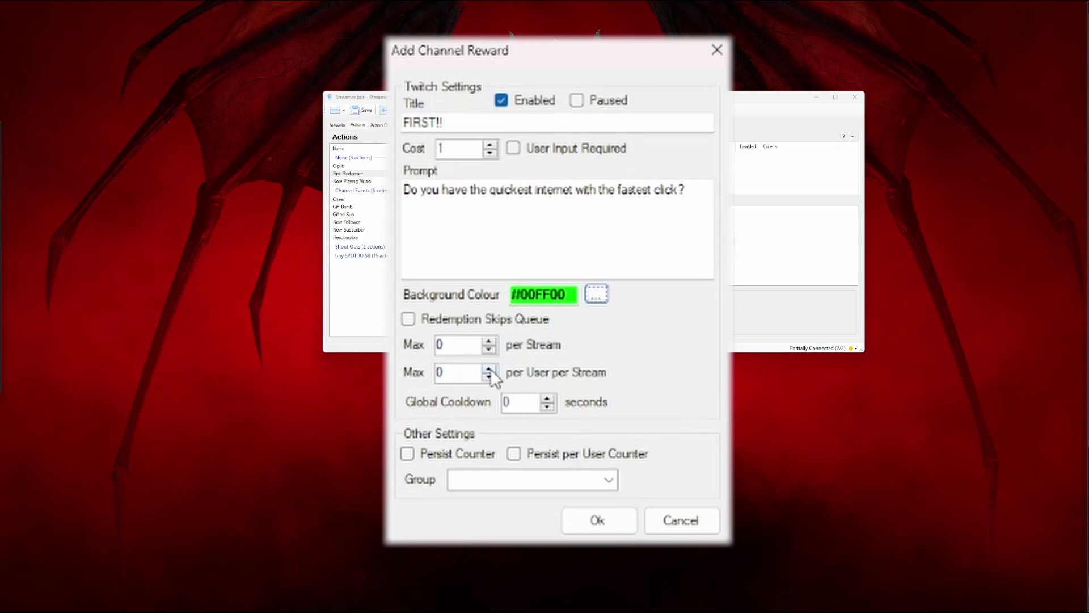
Limit the reward to 1 per stream with Persist per User Counter enabled, and save the reward and its trigger
{"action": "left_click", "coordinate": [489, 341]}
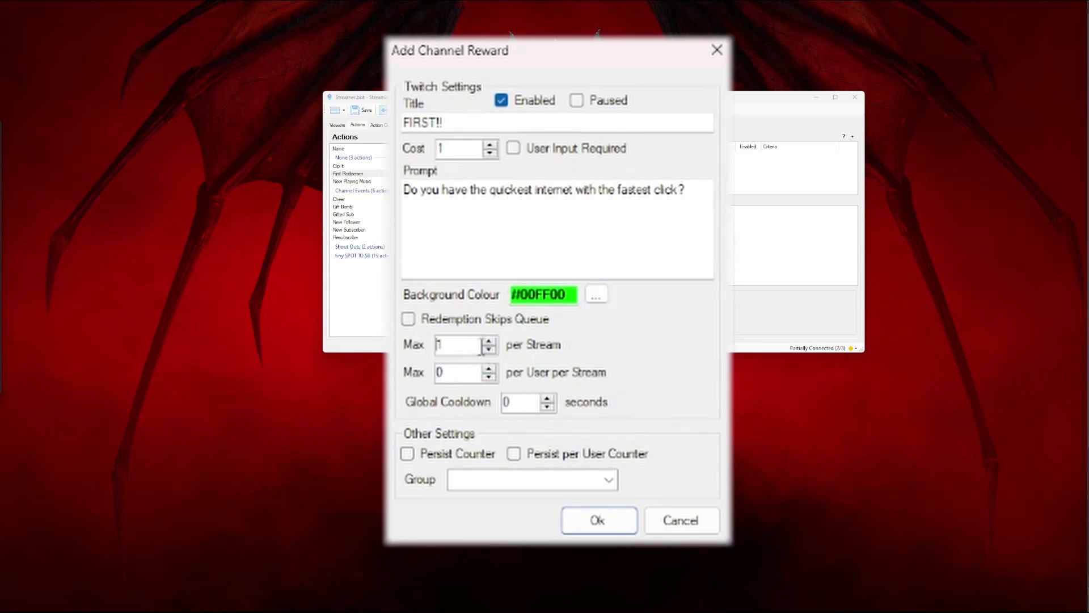
{"action": "left_click", "coordinate": [514, 453]}
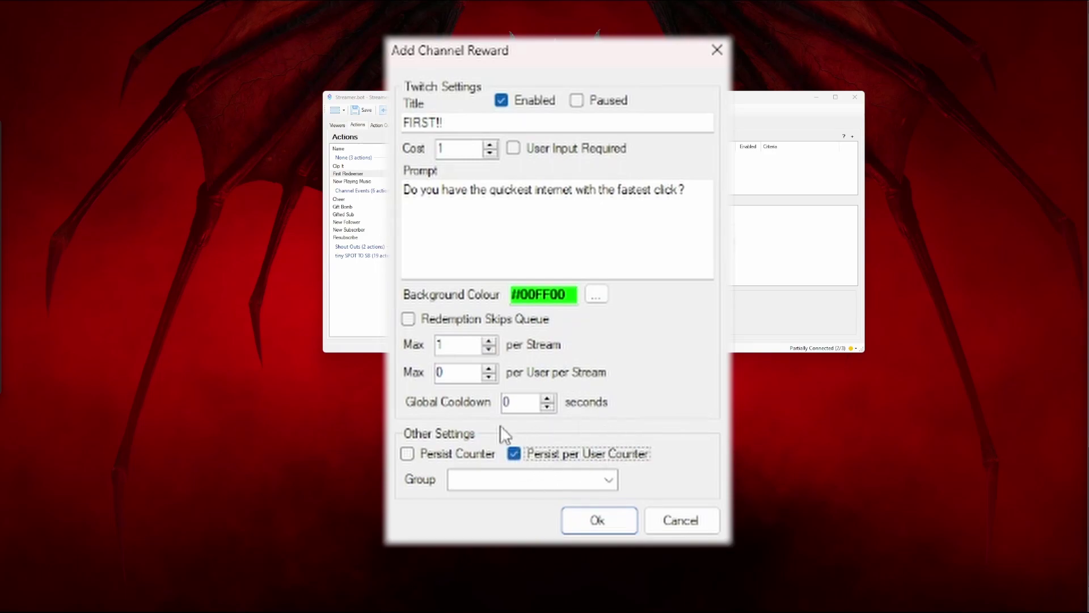
{"action": "left_click", "coordinate": [602, 521]}
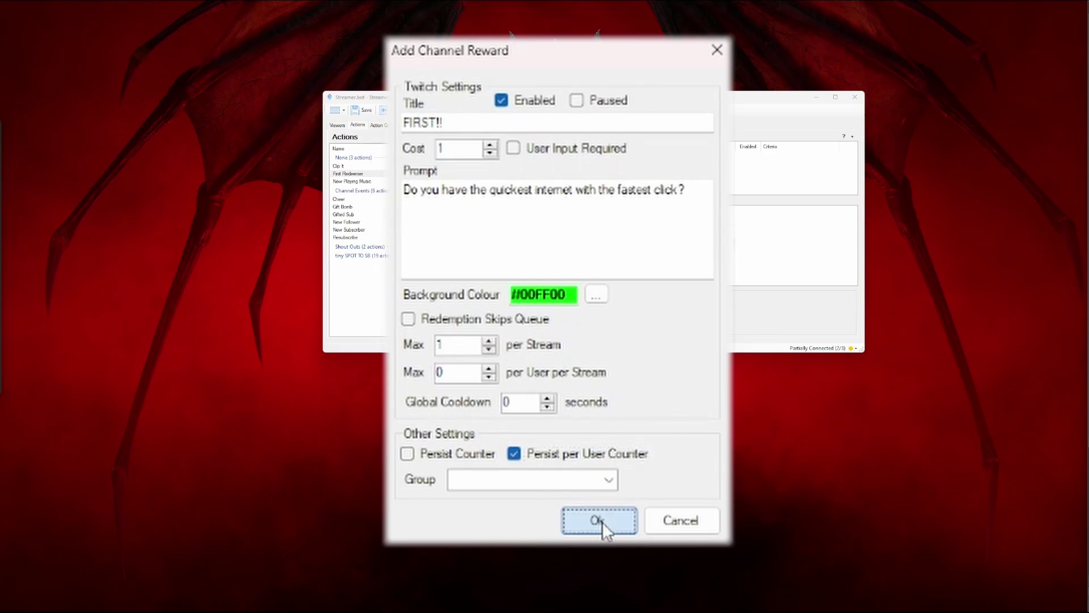
{"action": "left_click", "coordinate": [607, 235]}
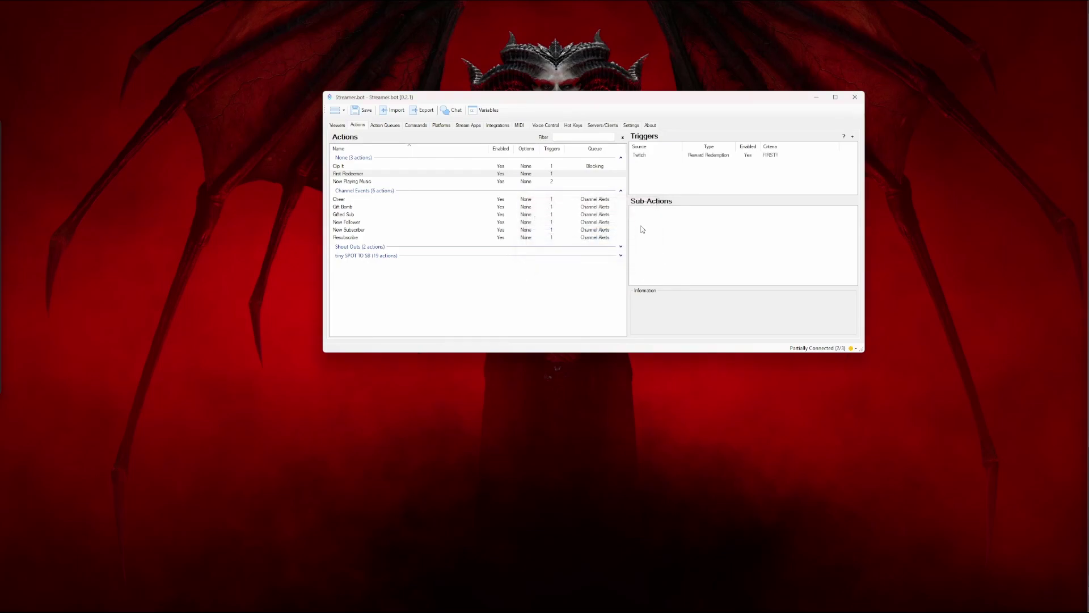
Add the Twitch user sub-action Get Team Info for Target with the source type User
{"action": "right_click", "coordinate": [641, 213]}
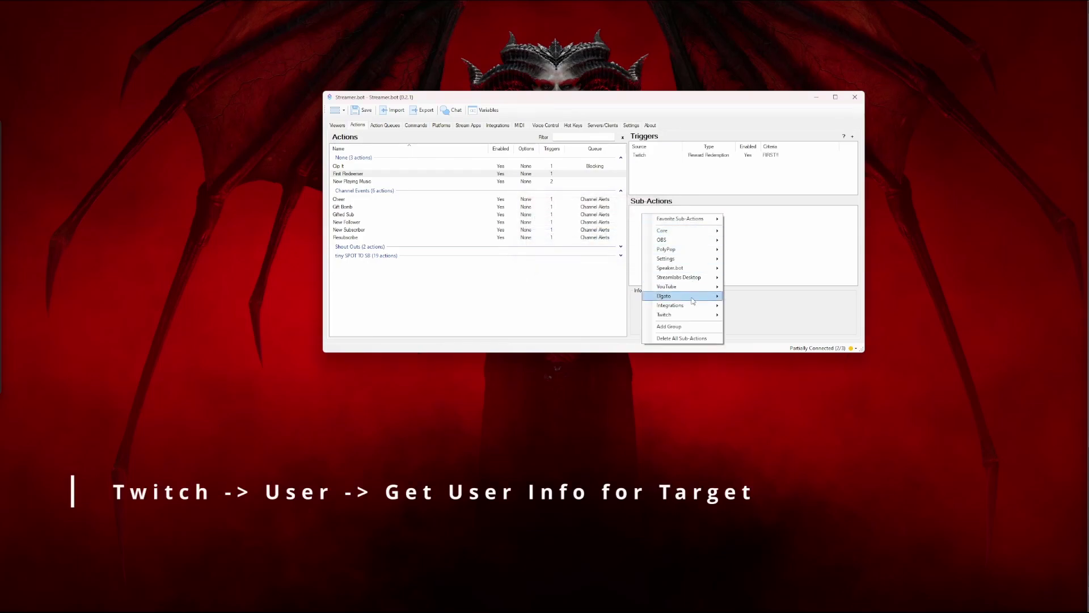
{"action": "mouse_move", "coordinate": [695, 316]}
{"action": "mouse_move", "coordinate": [760, 418]}
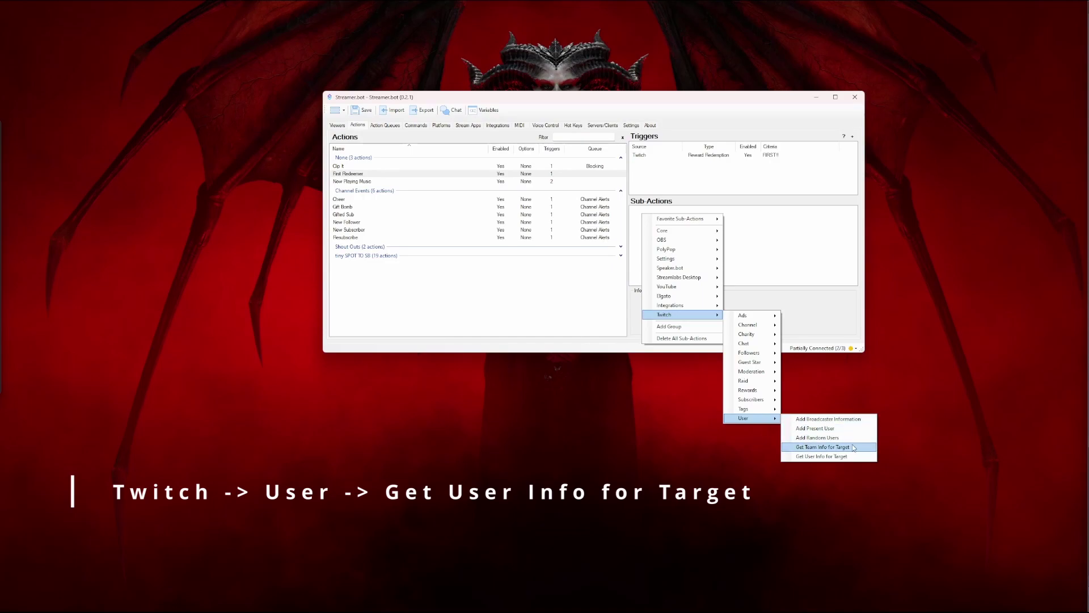
{"action": "left_click", "coordinate": [823, 447]}
{"action": "left_click", "coordinate": [611, 203]}
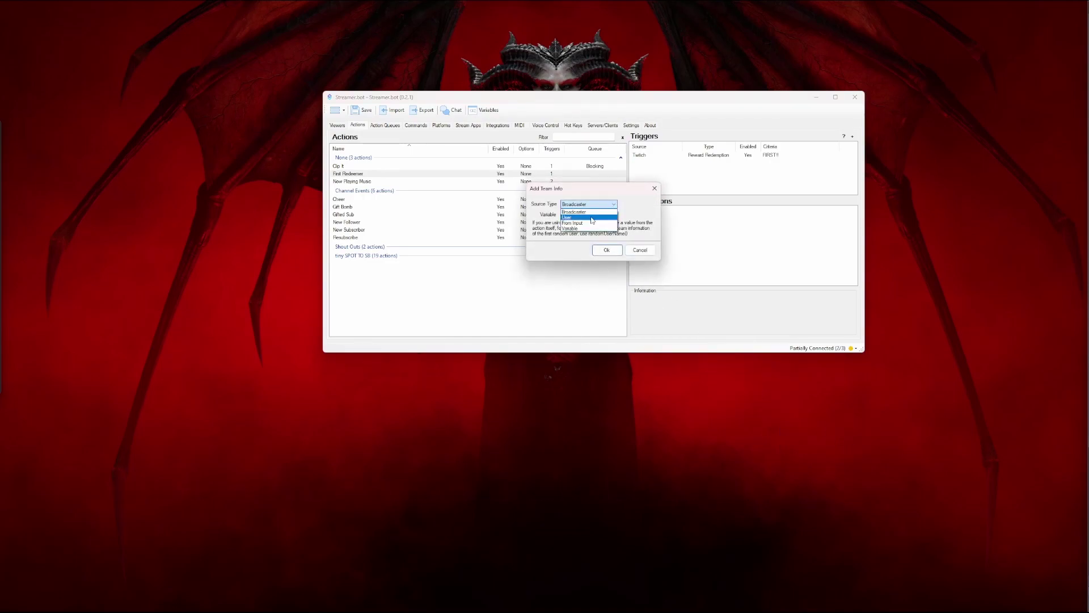
{"action": "left_click", "coordinate": [591, 218]}
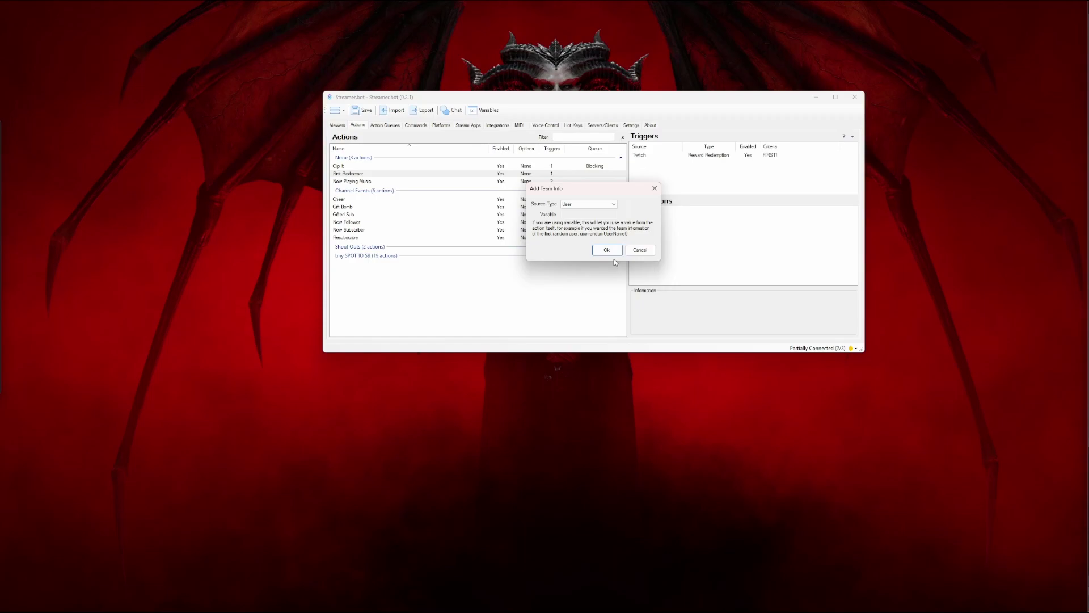
{"action": "left_click", "coordinate": [608, 250]}
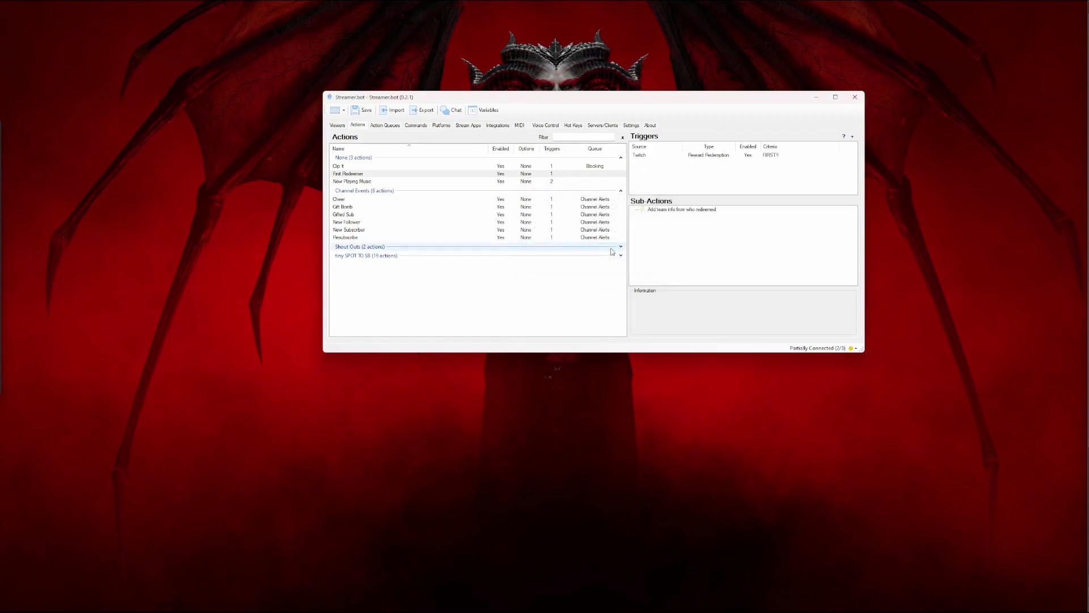
Add a Twitch rewards Set Title sub-action that changes the FIRST!! reward's title to "%userName% was 1st!"
{"action": "right_click", "coordinate": [669, 220]}
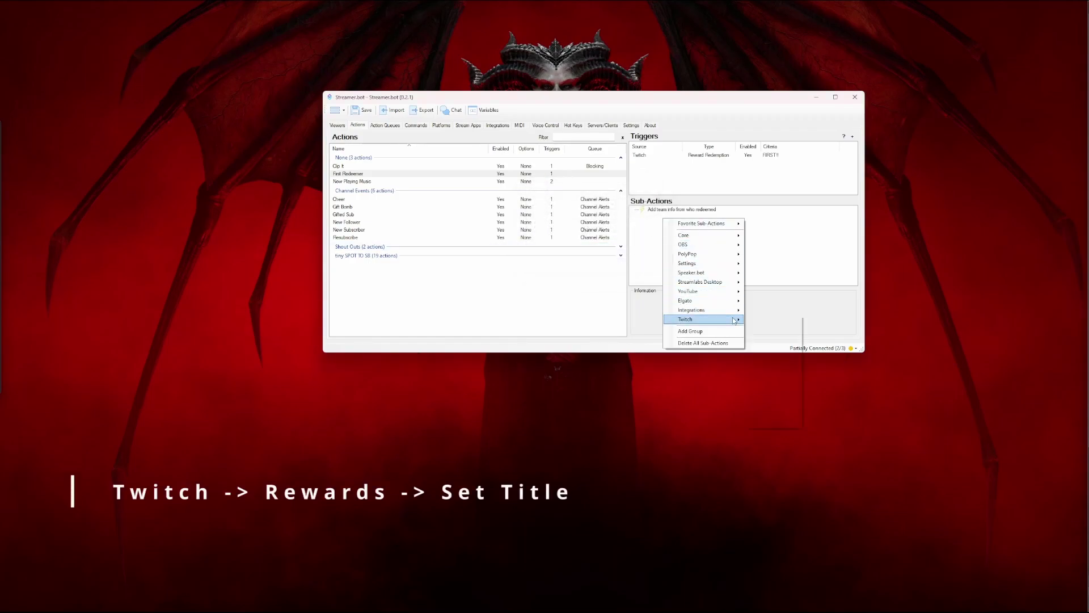
{"action": "mouse_move", "coordinate": [732, 320]}
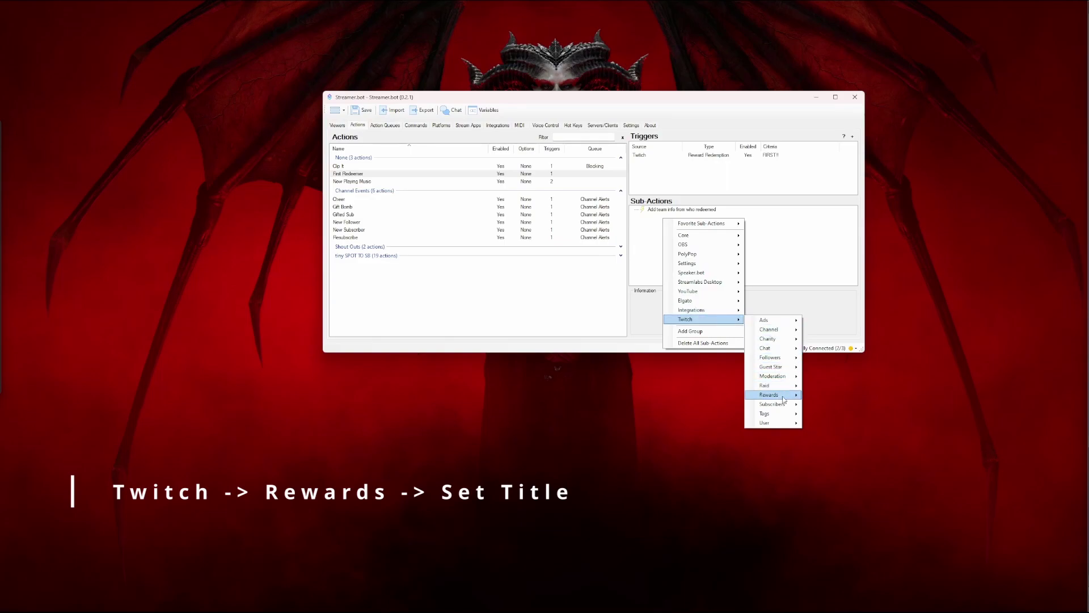
{"action": "mouse_move", "coordinate": [784, 399]}
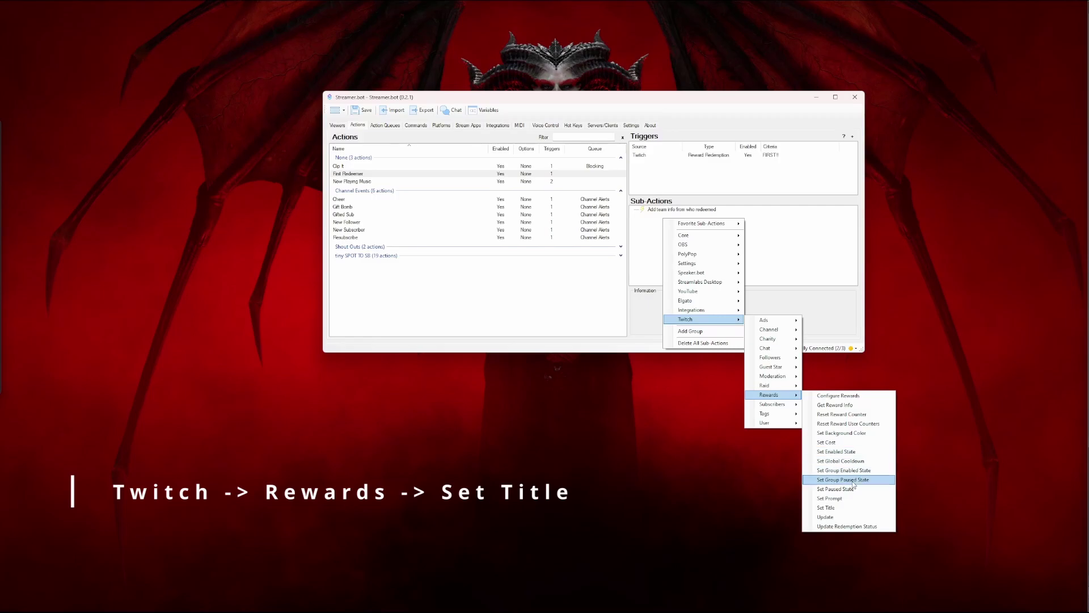
{"action": "left_click", "coordinate": [828, 508]}
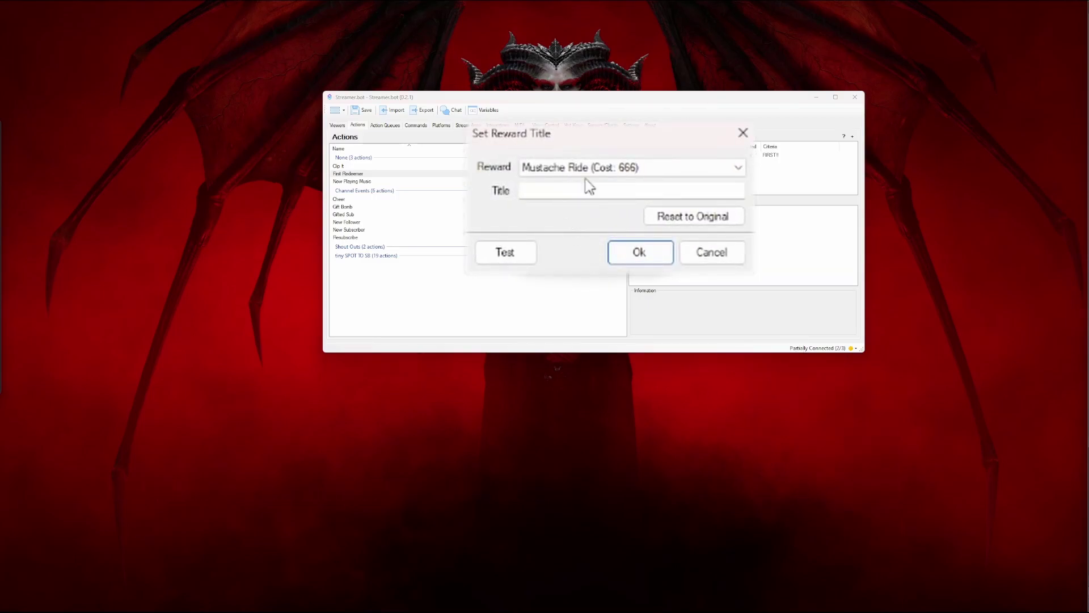
{"action": "left_click", "coordinate": [712, 170]}
{"action": "left_click", "coordinate": [560, 257]}
{"action": "left_click", "coordinate": [538, 190]}
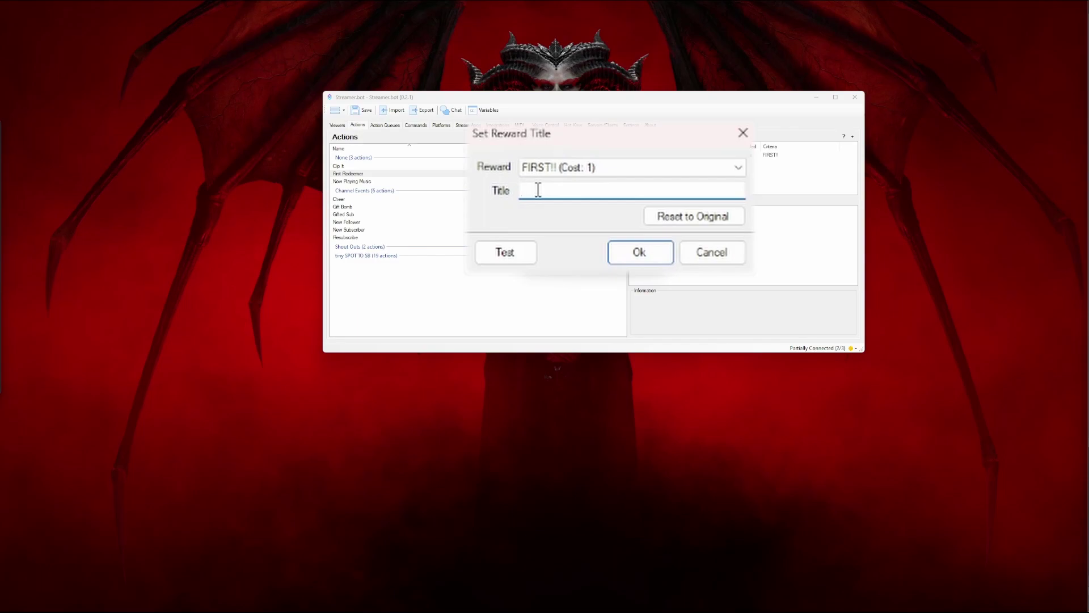
{"action": "type", "text": "%userName% was 1st!"}
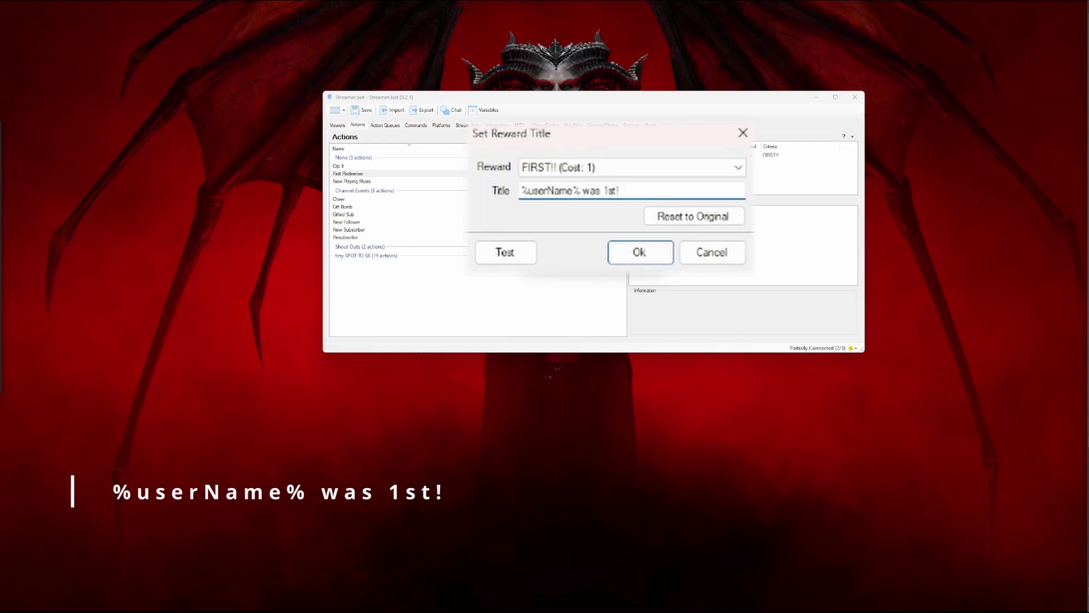
{"action": "left_click", "coordinate": [633, 256]}
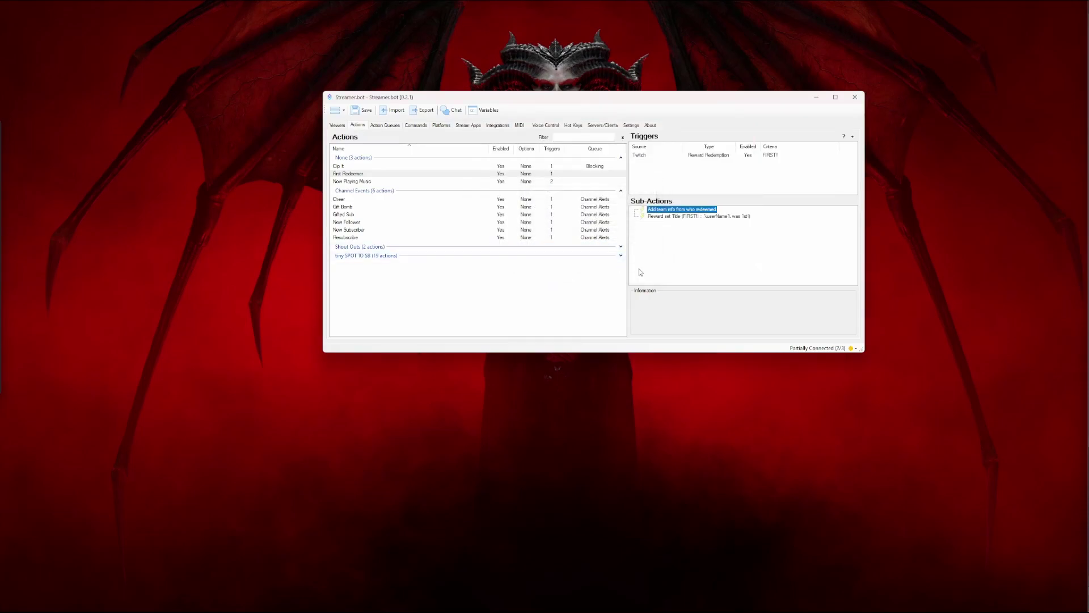
Add a Twitch rewards Set Prompt sub-action that changes the FIRST!! reward's prompt to "Looks like %userName% beat you to it!"
{"action": "right_click", "coordinate": [672, 229]}
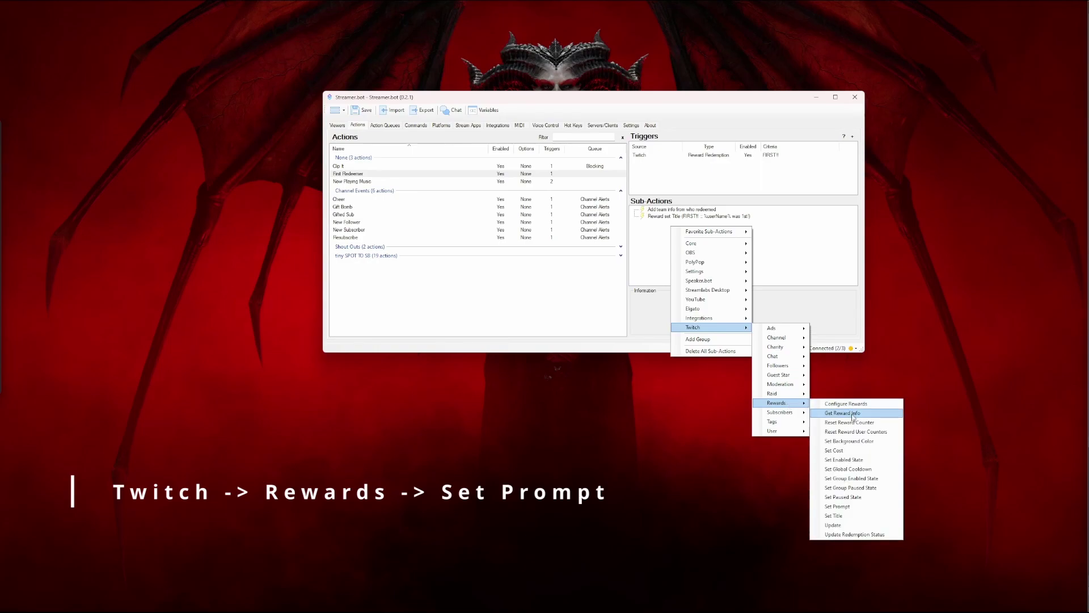
{"action": "left_click", "coordinate": [854, 506]}
{"action": "left_click", "coordinate": [598, 223]}
{"action": "left_click", "coordinate": [713, 171]}
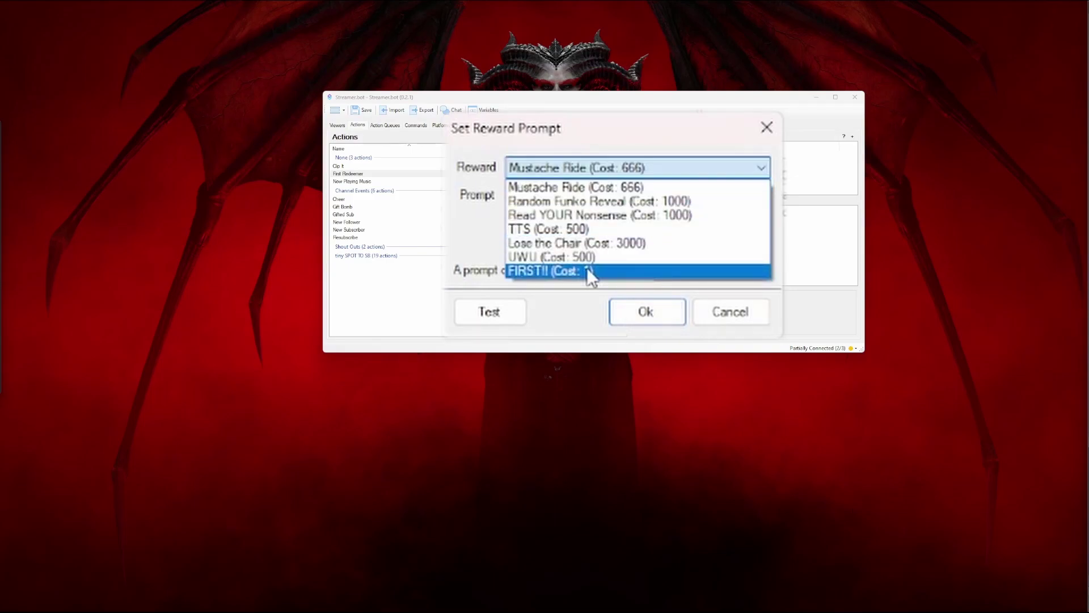
{"action": "left_click", "coordinate": [588, 267]}
{"action": "type", "text": "Look"}
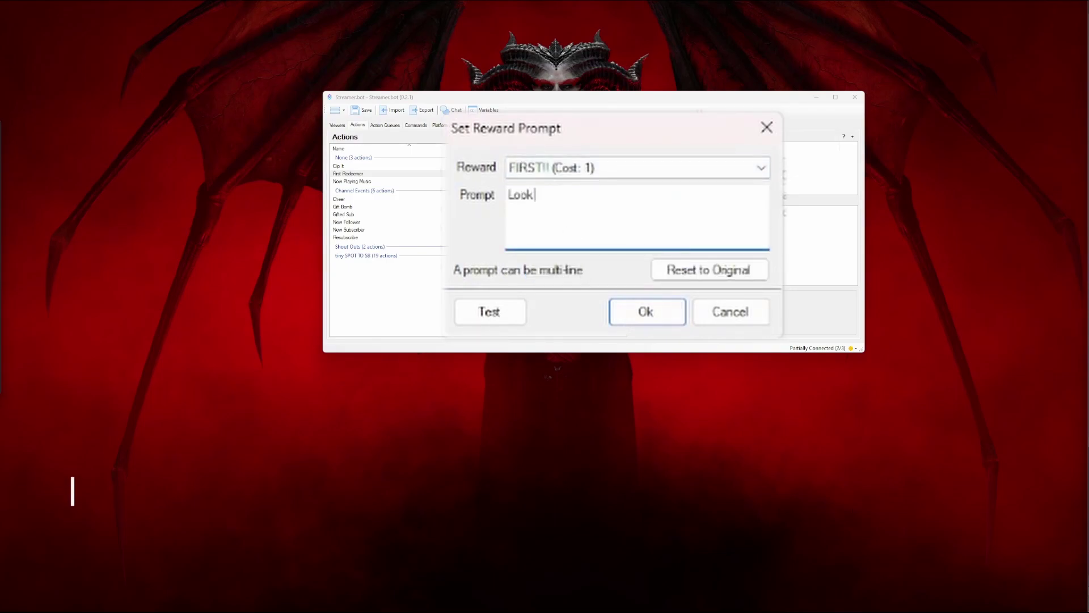
{"action": "type", "text": "s like %userName"}
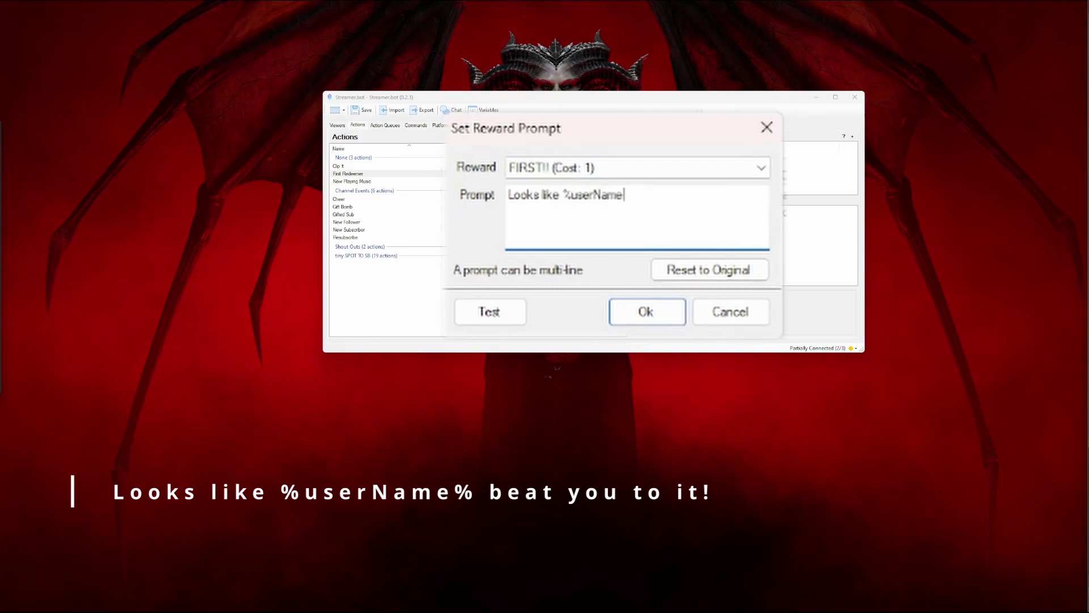
{"action": "type", "text": "% beat you to it!"}
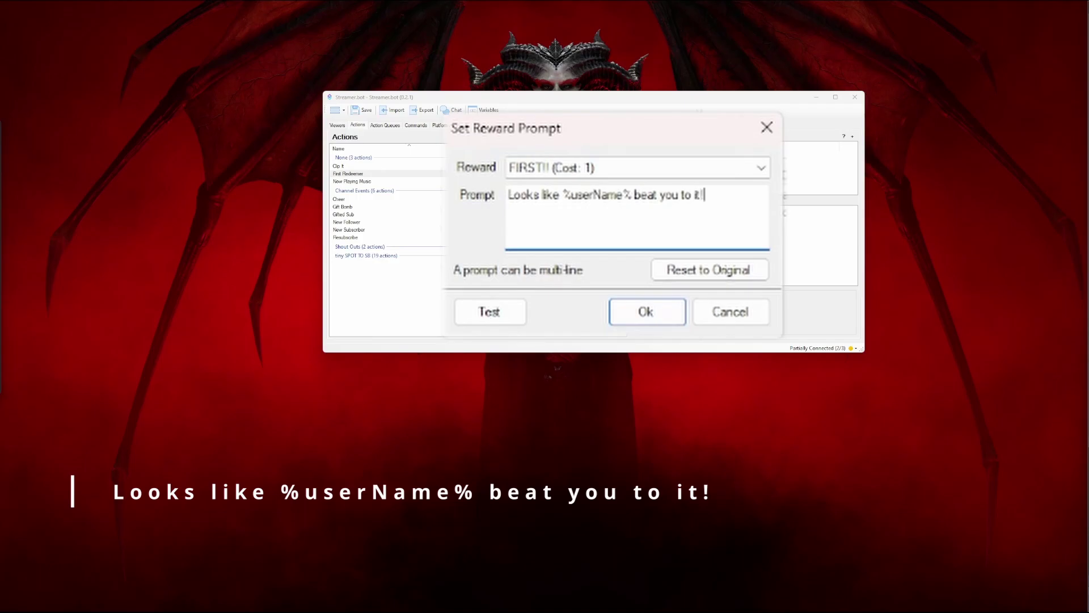
{"action": "left_click", "coordinate": [636, 312]}
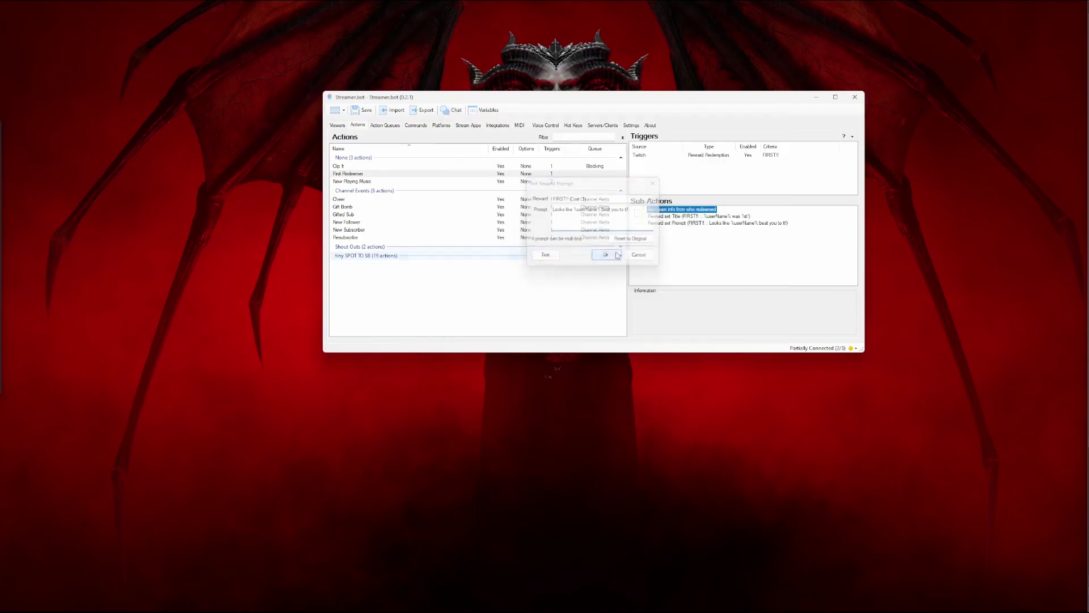
Add a Twitch rewards Set Background Color sub-action that changes the FIRST!! reward's colour to basic black, #000000
{"action": "right_click", "coordinate": [670, 236]}
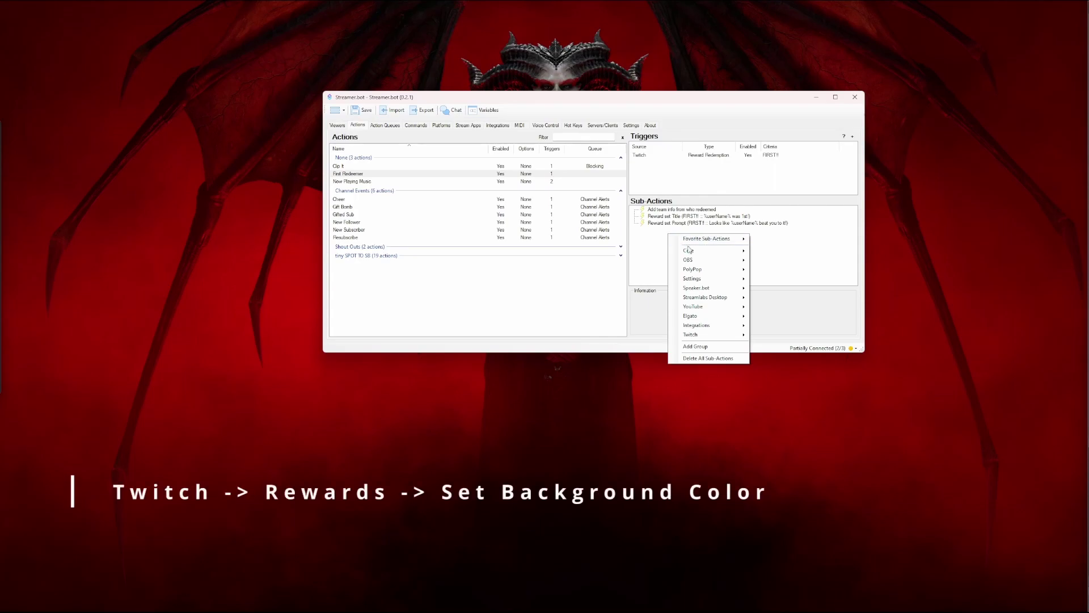
{"action": "mouse_move", "coordinate": [717, 334]}
{"action": "mouse_move", "coordinate": [786, 412]}
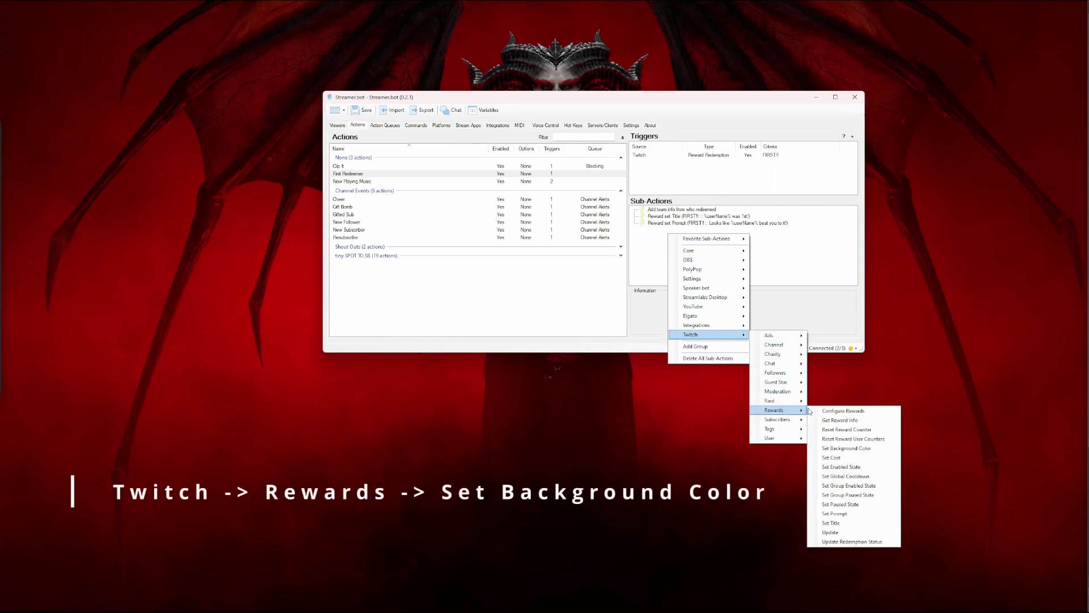
{"action": "left_click", "coordinate": [870, 448]}
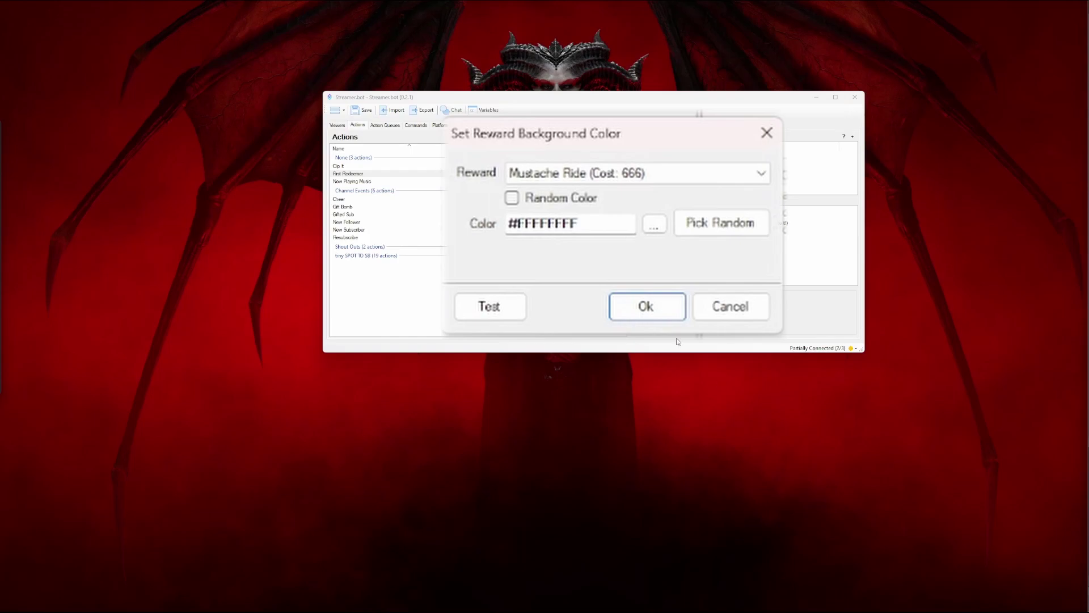
{"action": "left_click", "coordinate": [682, 180]}
{"action": "left_click", "coordinate": [595, 277]}
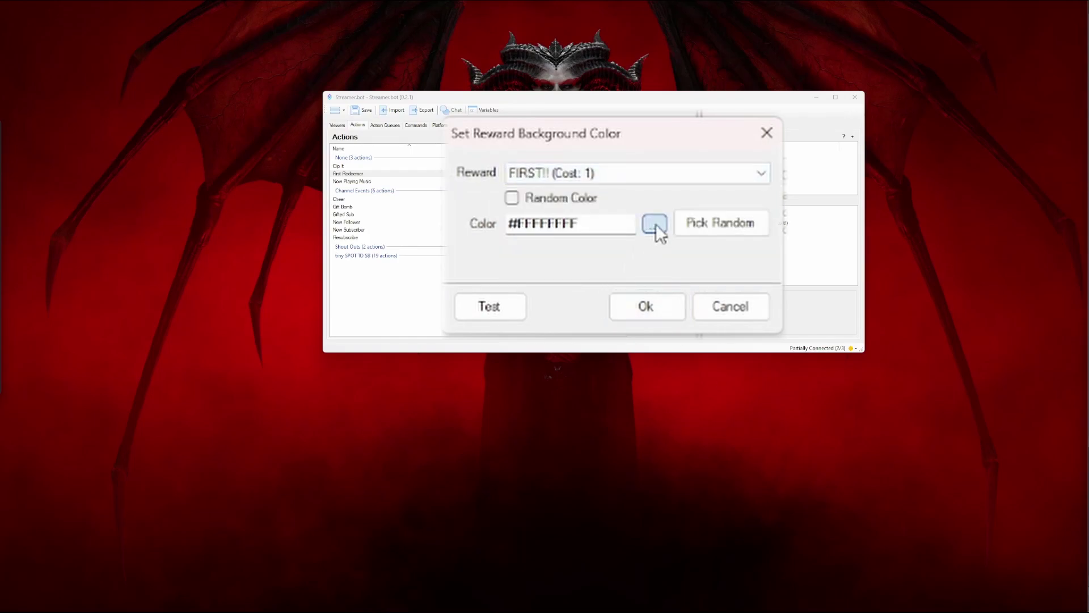
{"action": "left_click", "coordinate": [654, 226]}
{"action": "left_click", "coordinate": [391, 251]}
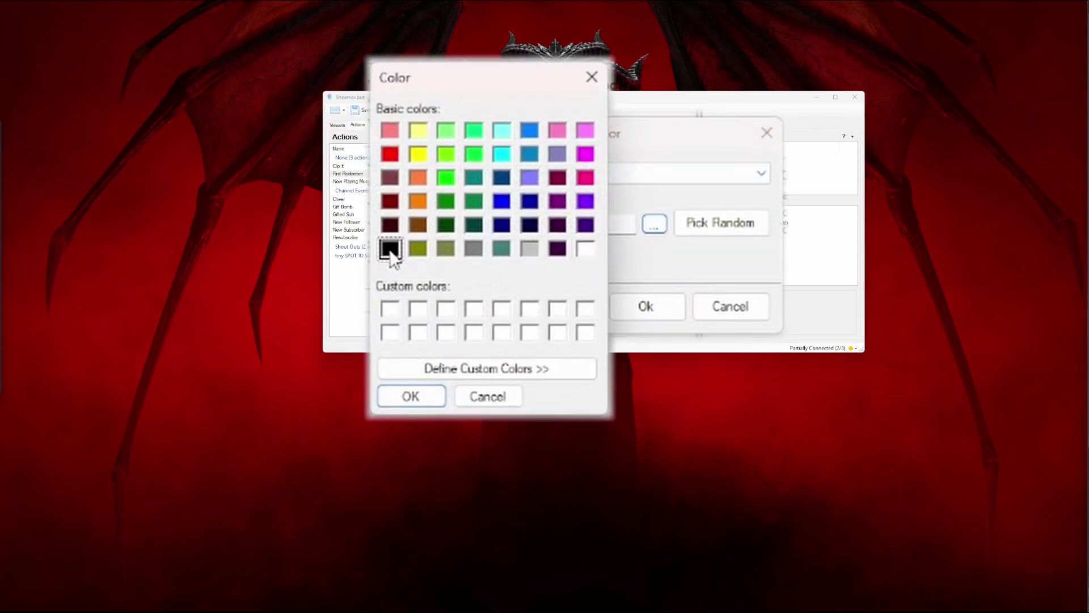
{"action": "left_click", "coordinate": [414, 398]}
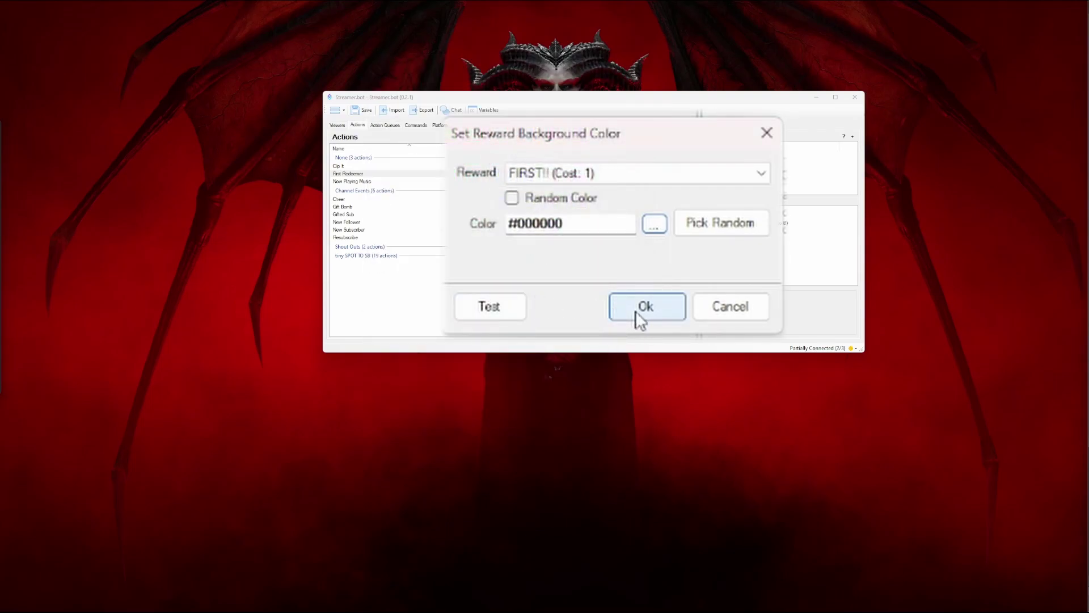
{"action": "left_click", "coordinate": [635, 311]}
Add a Twitch Send Message to Channel sub-action reading "Congrats, @%userName% you were first and win absolutely NOTHING...you've been first %userCounter% times though, so that's pretty rad!"
{"action": "right_click", "coordinate": [661, 243]}
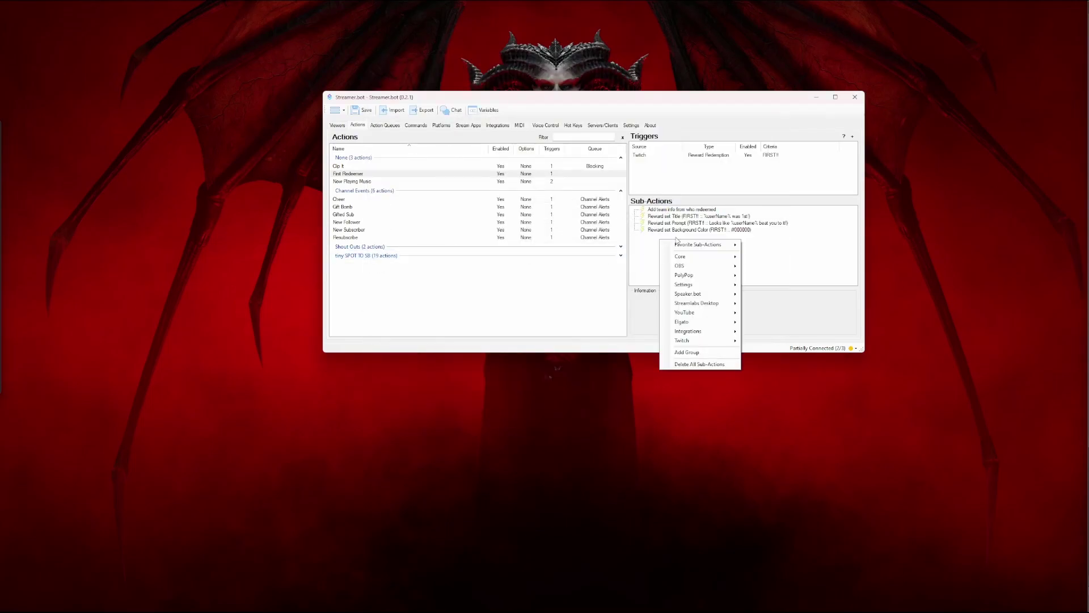
{"action": "mouse_move", "coordinate": [726, 341]}
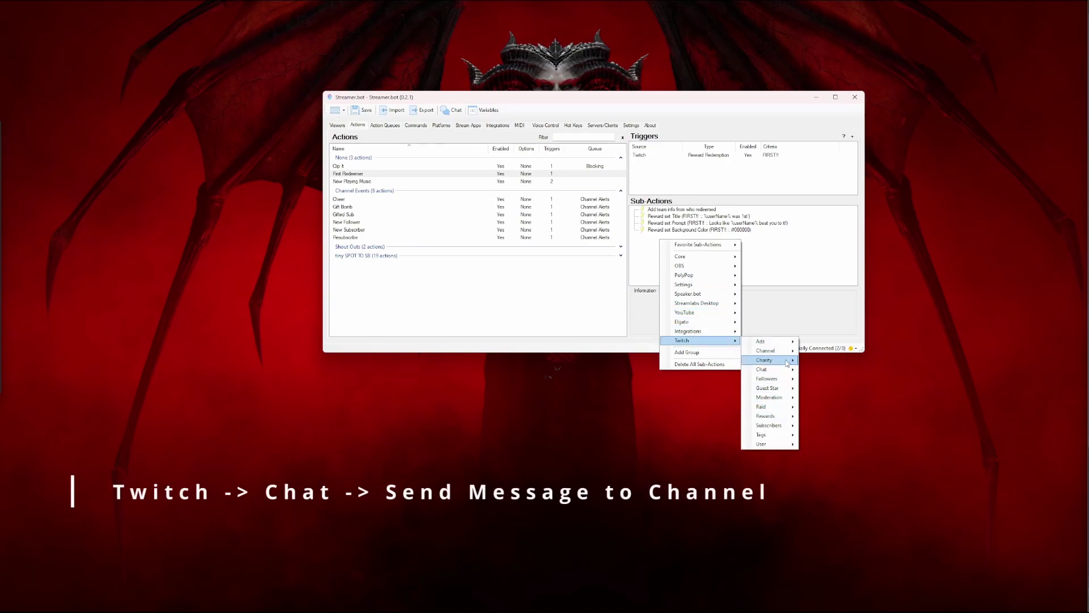
{"action": "mouse_move", "coordinate": [786, 372]}
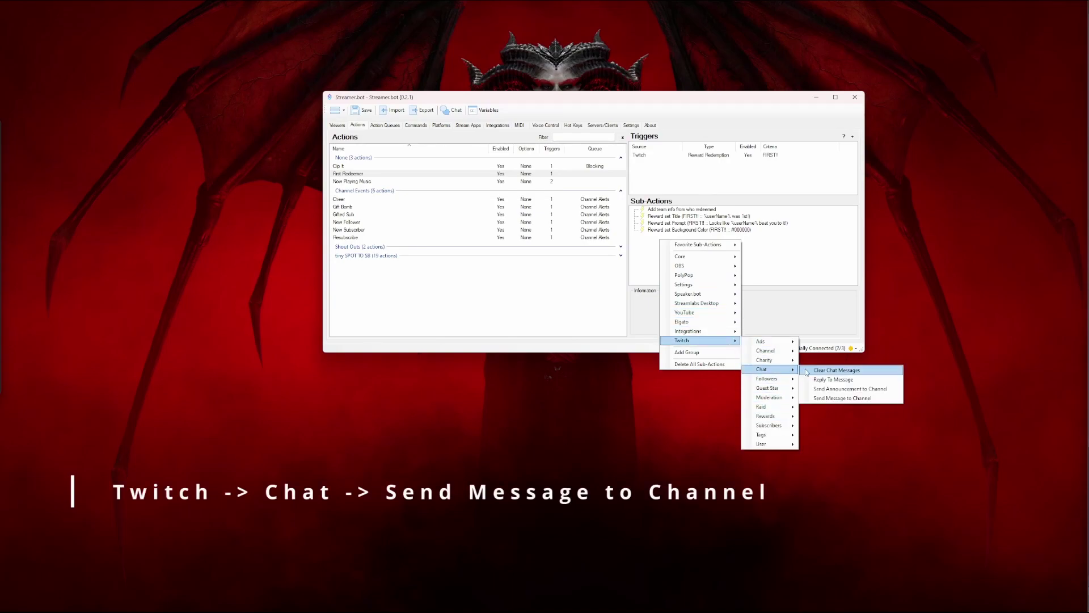
{"action": "left_click", "coordinate": [837, 399]}
{"action": "left_click", "coordinate": [383, 265]}
{"action": "type", "text": "Congr"}
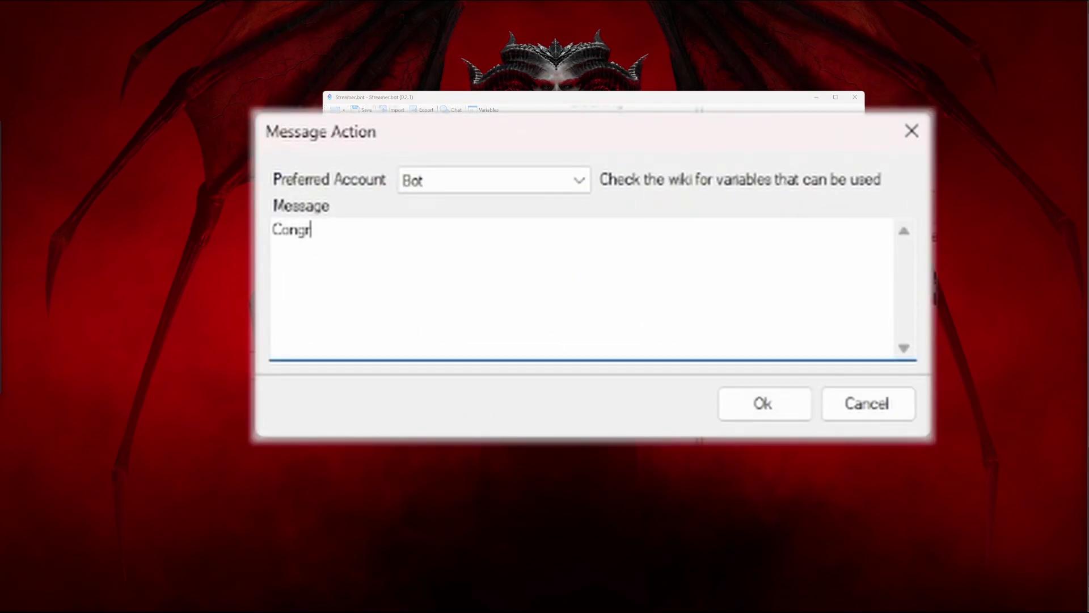
{"action": "type", "text": "ats, @%userName"}
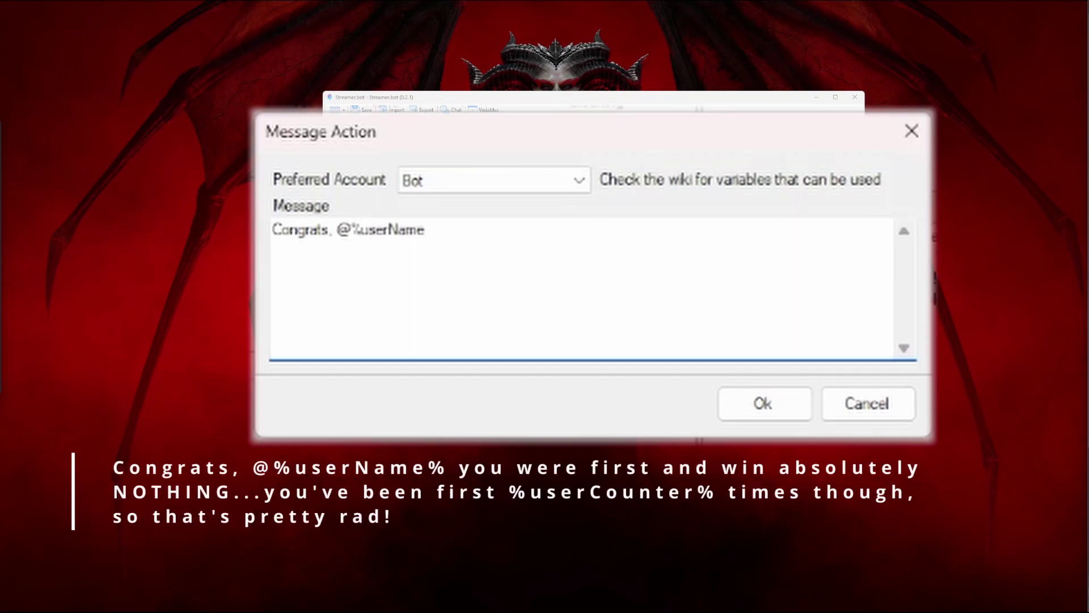
{"action": "type", "text": "% you were first a"}
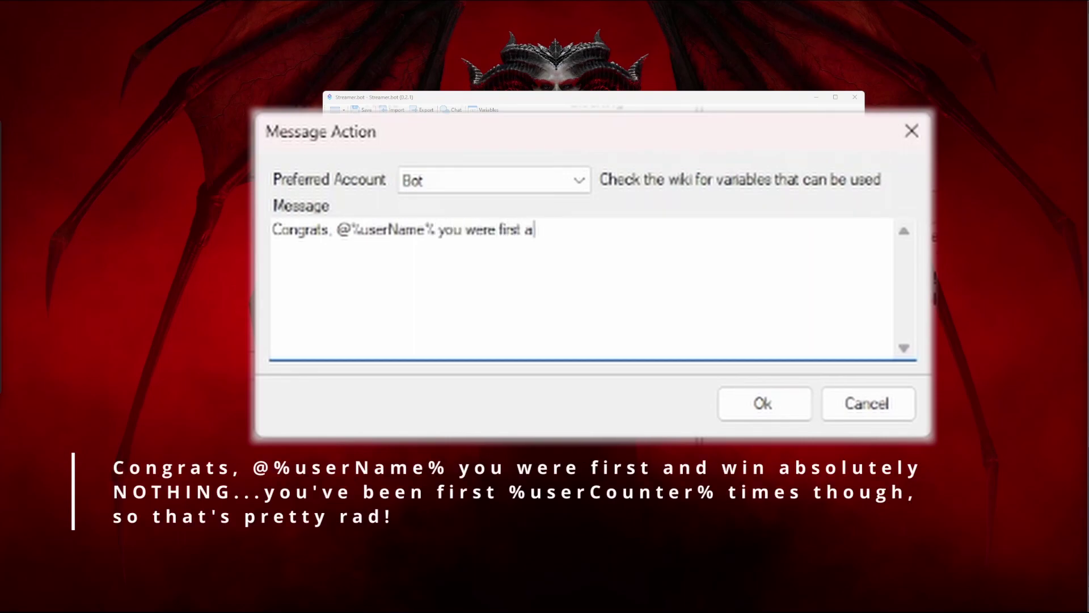
{"action": "type", "text": "nd win absolu"}
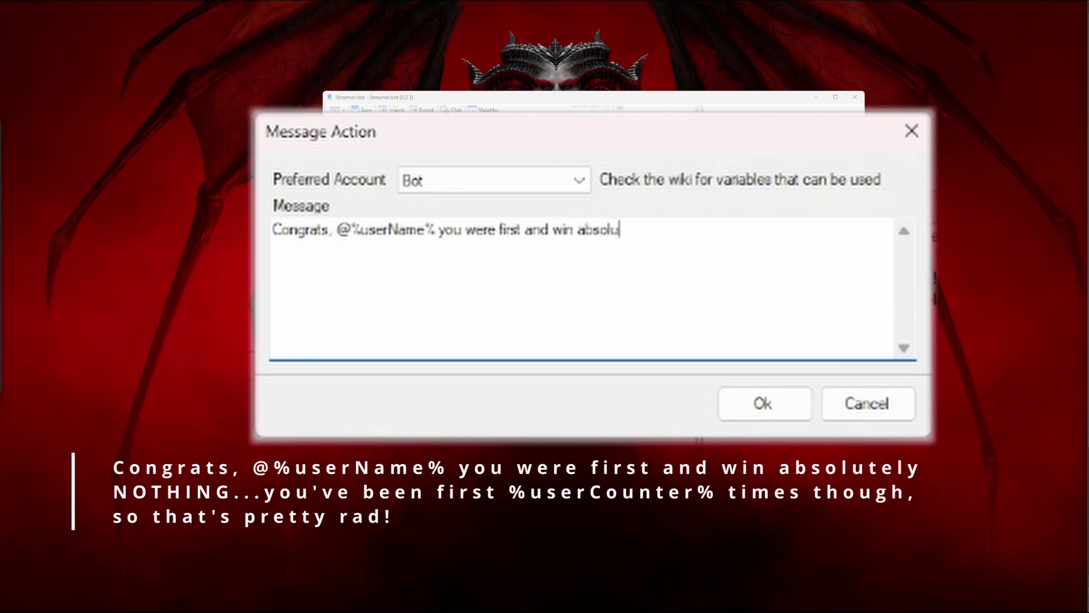
{"action": "type", "text": "tely NOTHING"}
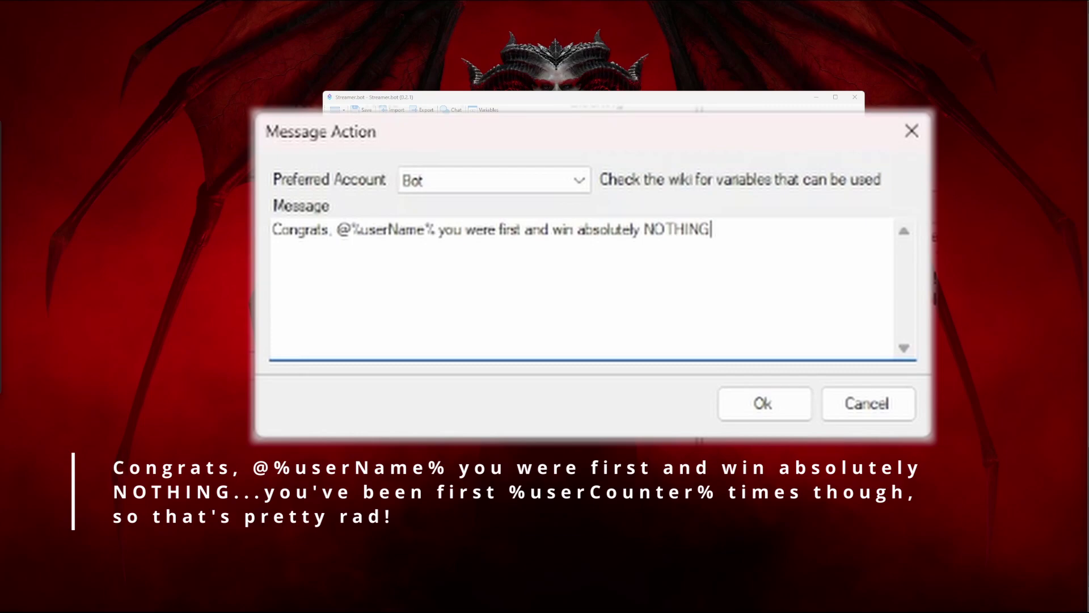
{"action": "type", "text": "...you've been first %userCou"}
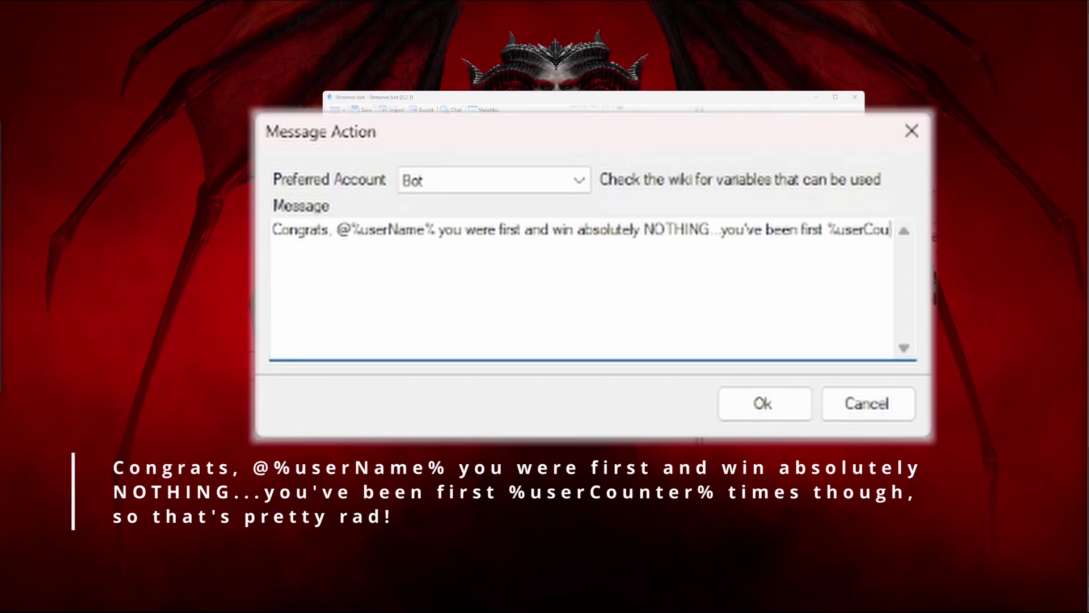
{"action": "type", "text": "nter% t"}
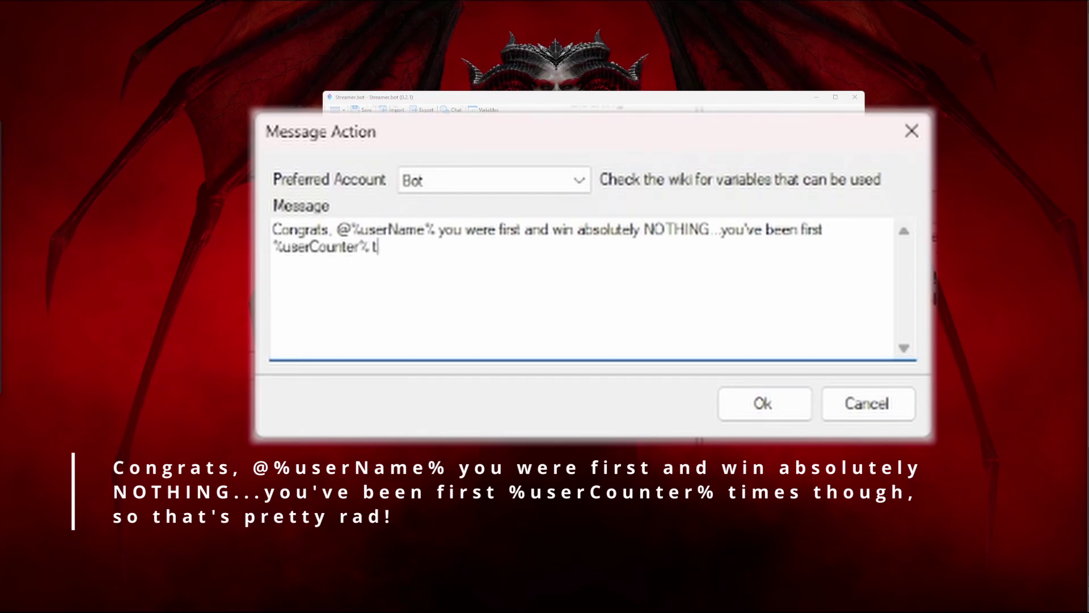
{"action": "type", "text": "imes though, so"}
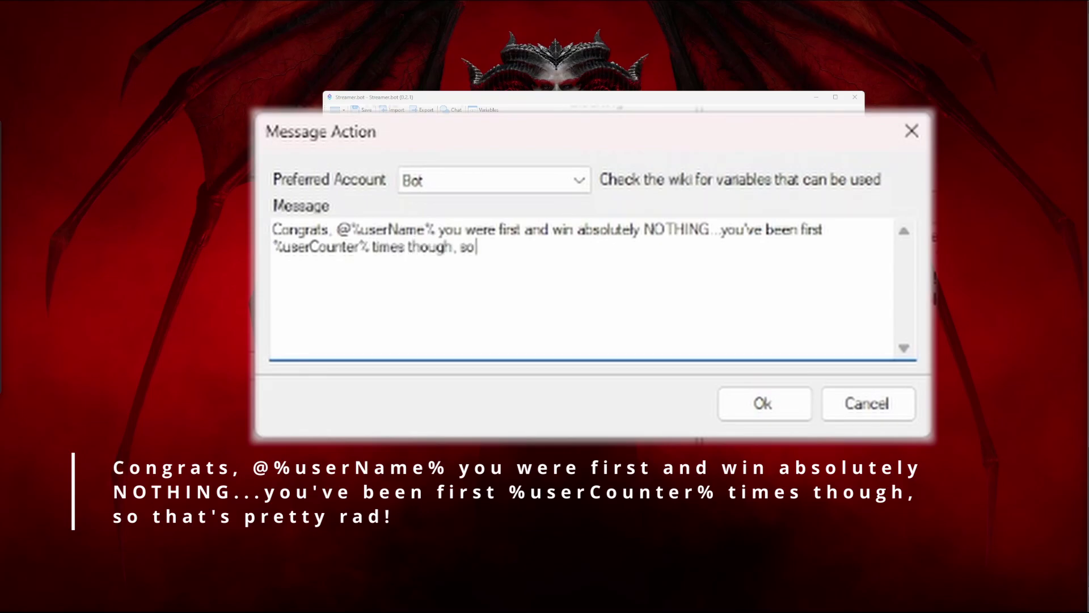
{"action": "type", "text": " that's prett"}
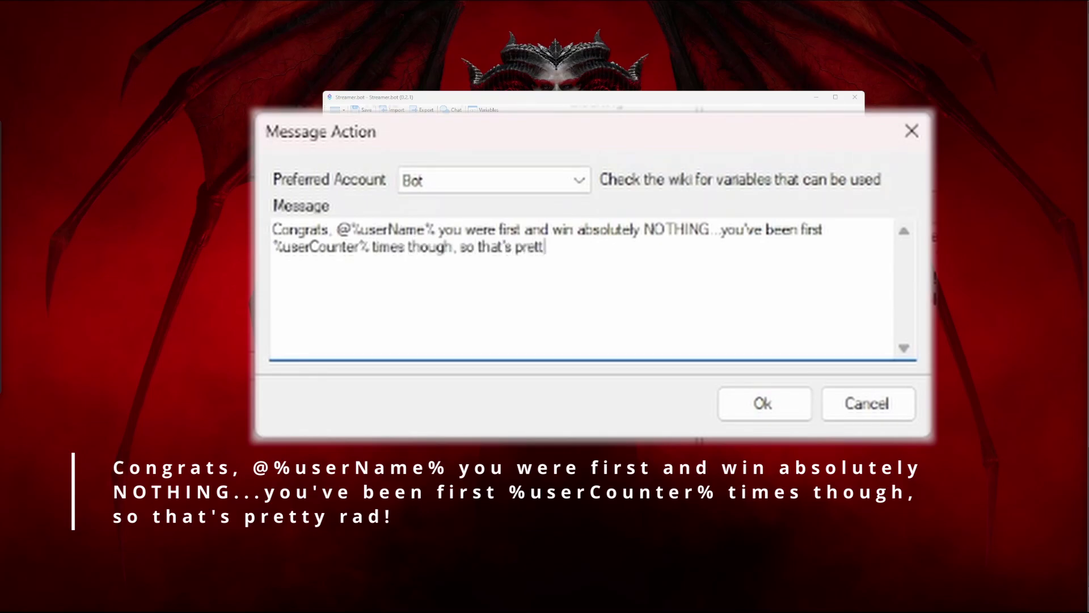
{"action": "type", "text": "y rad!"}
{"action": "left_click", "coordinate": [773, 410]}
{"action": "left_click", "coordinate": [737, 277]}
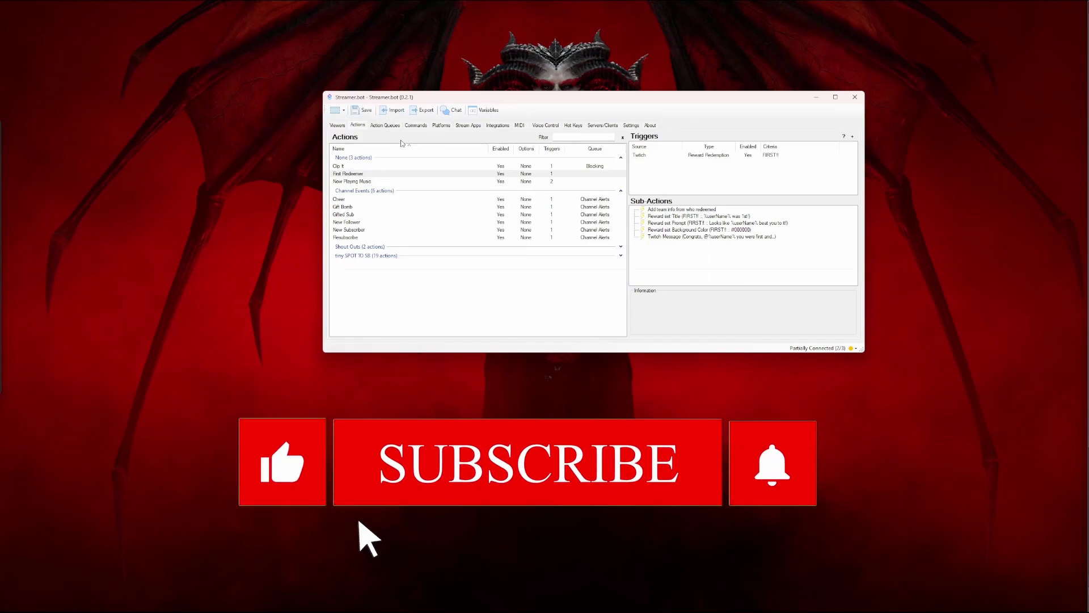
Create a new action named "First Redeemer Reset" in the Default queue
{"action": "right_click", "coordinate": [355, 281]}
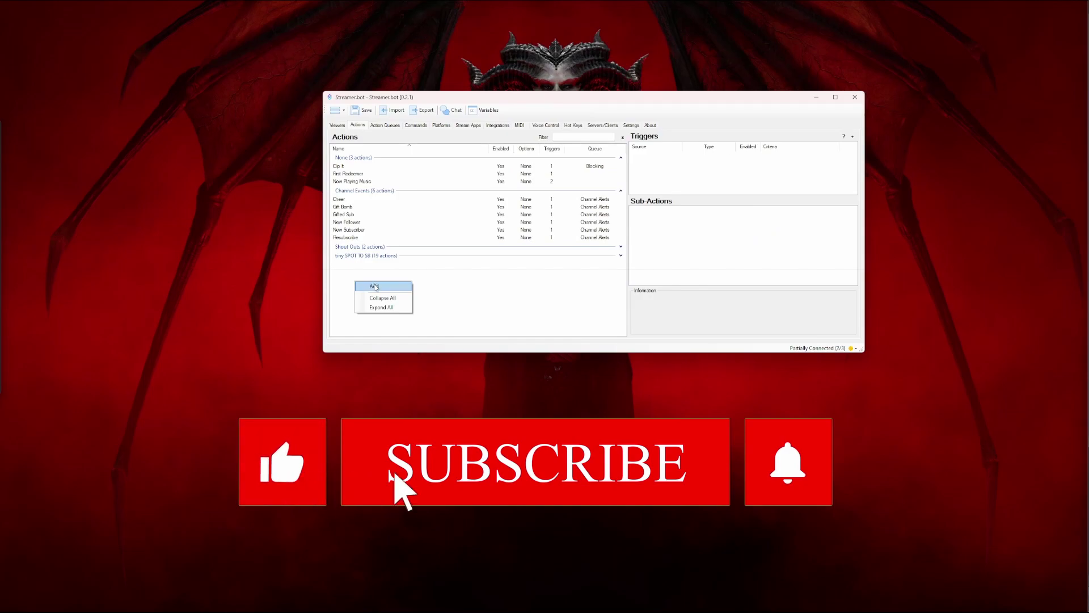
{"action": "left_click", "coordinate": [374, 286]}
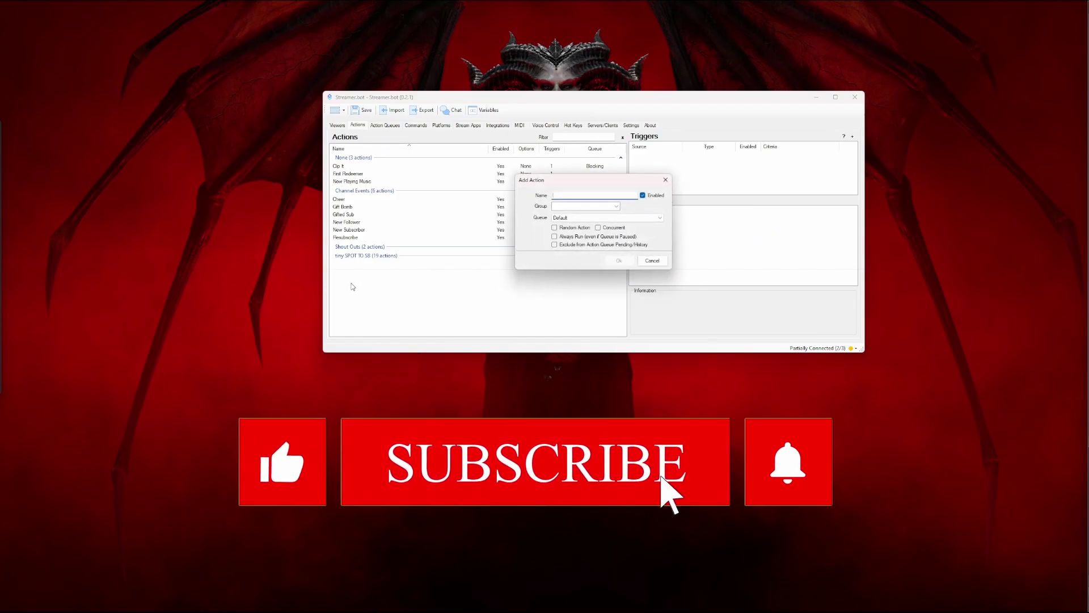
{"action": "type", "text": "Fir"}
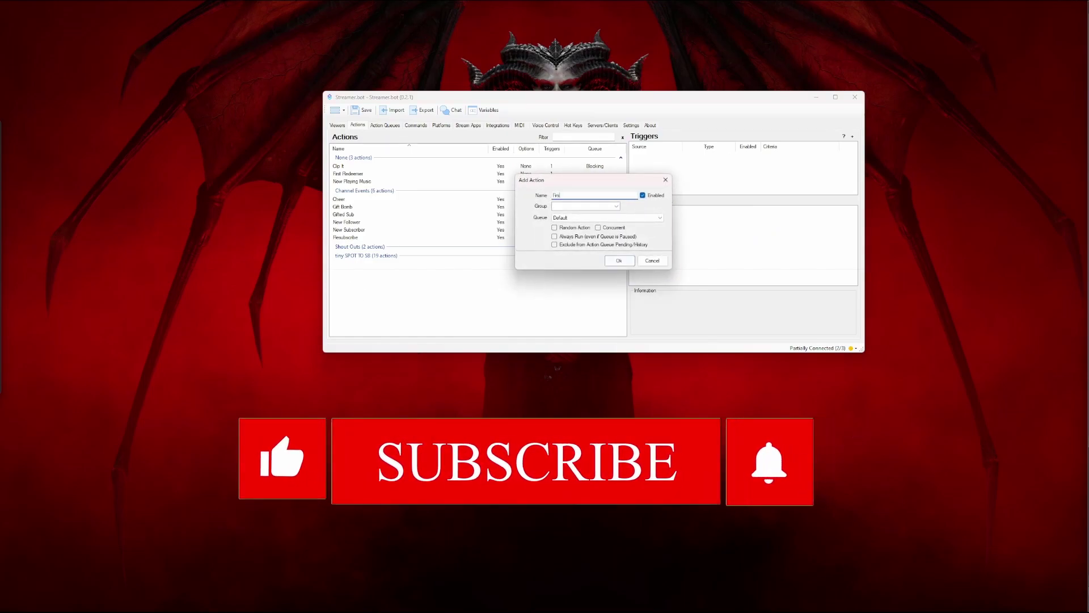
{"action": "type", "text": "st Redeemer Reset"}
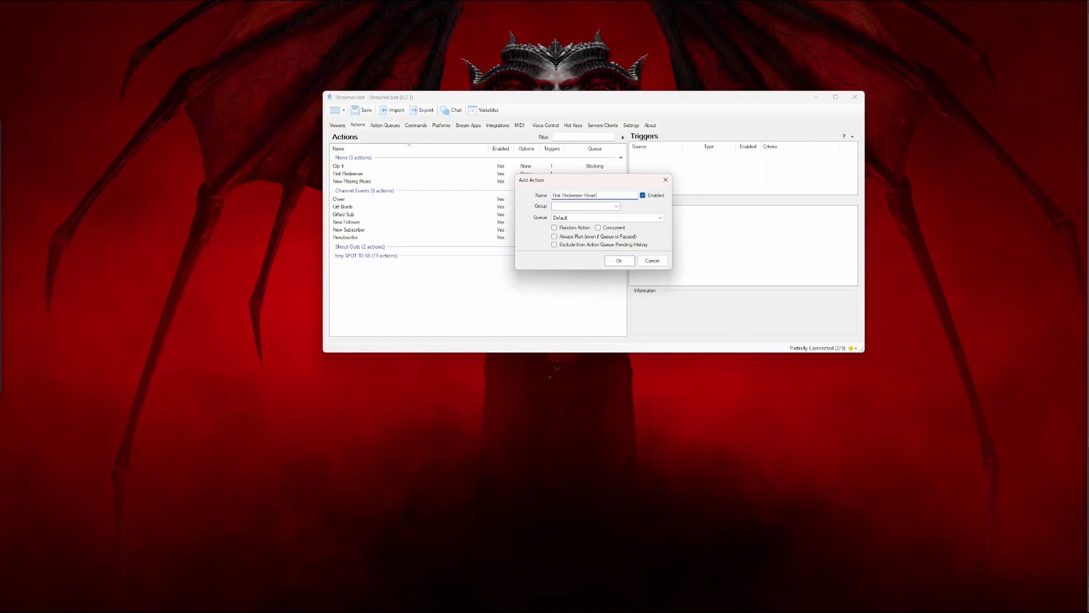
{"action": "left_click", "coordinate": [619, 260]}
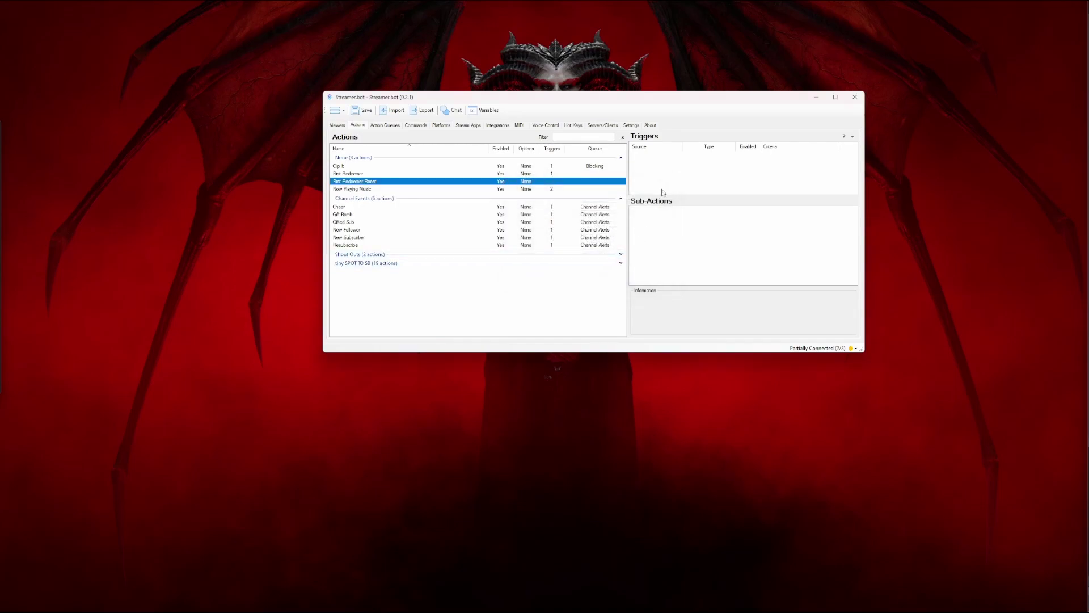
Add the Twitch channel trigger Stream Offline to the First Redeemer Reset action
{"action": "right_click", "coordinate": [656, 166]}
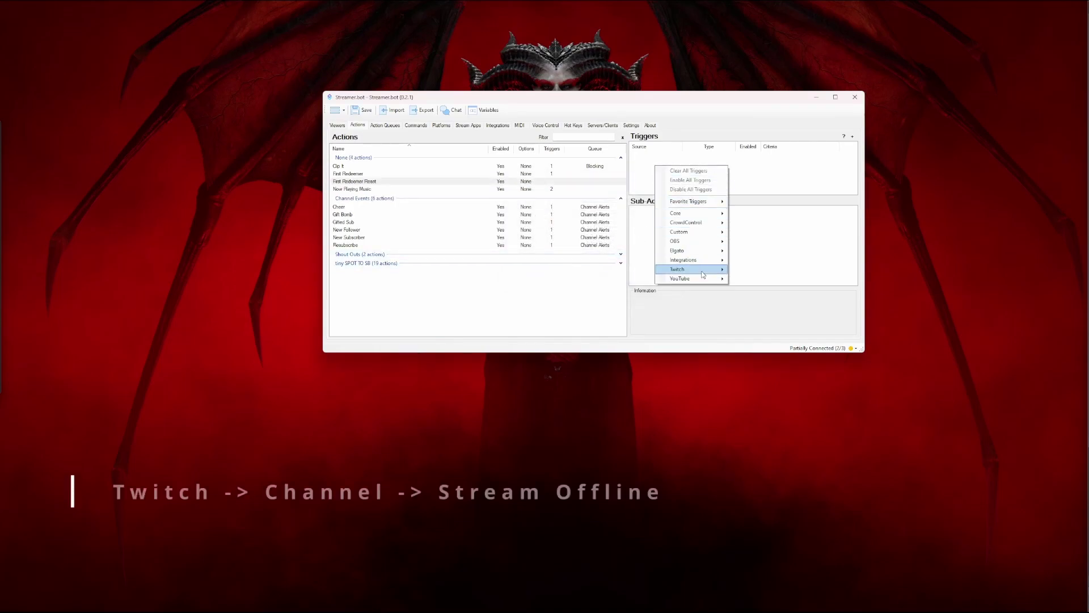
{"action": "mouse_move", "coordinate": [702, 272]}
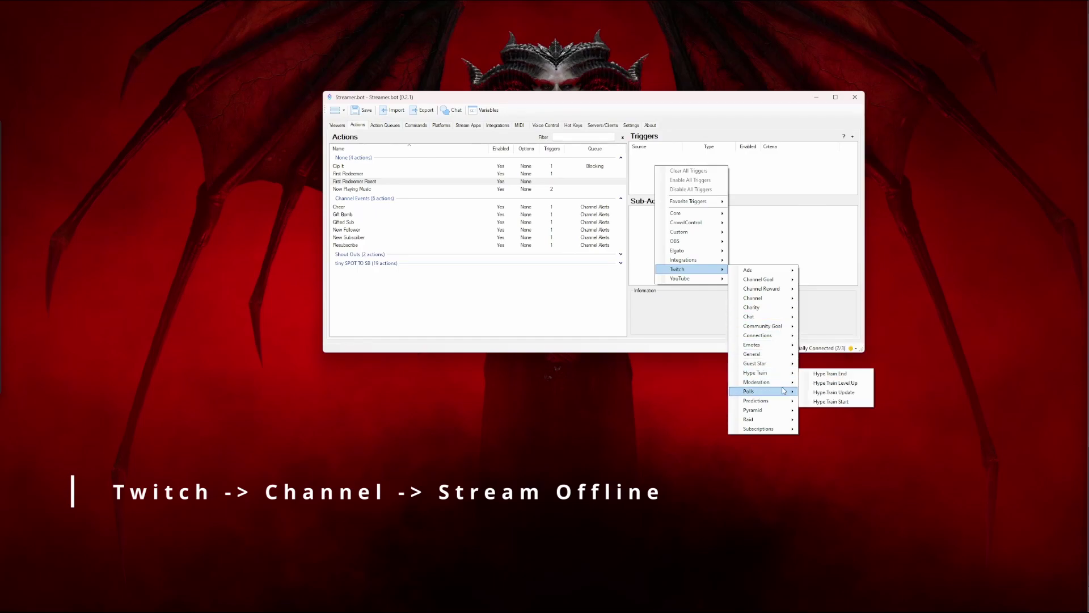
{"action": "mouse_move", "coordinate": [784, 300]}
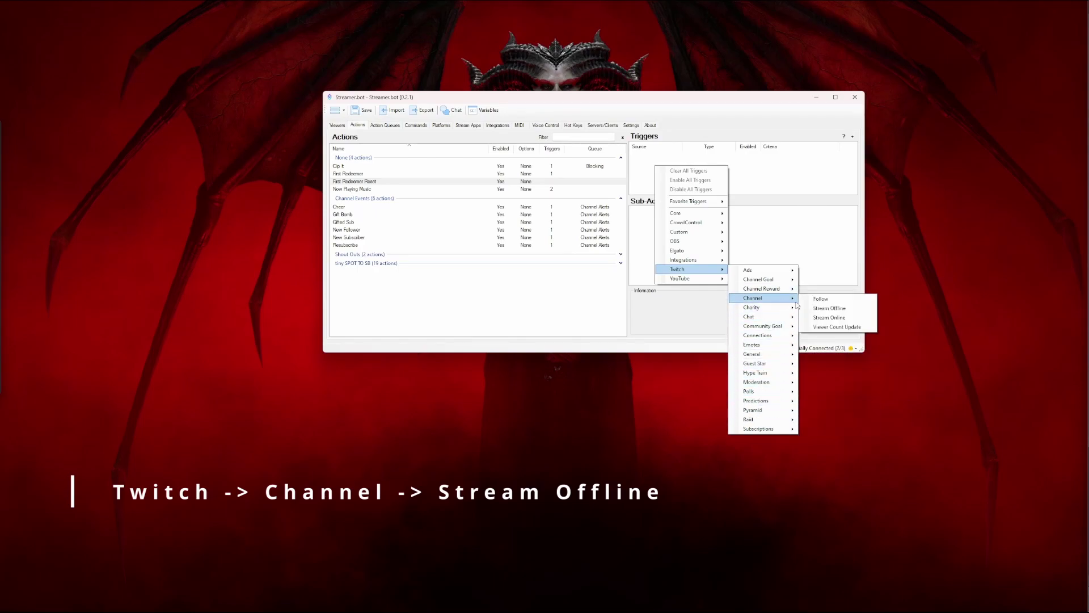
{"action": "left_click", "coordinate": [833, 310]}
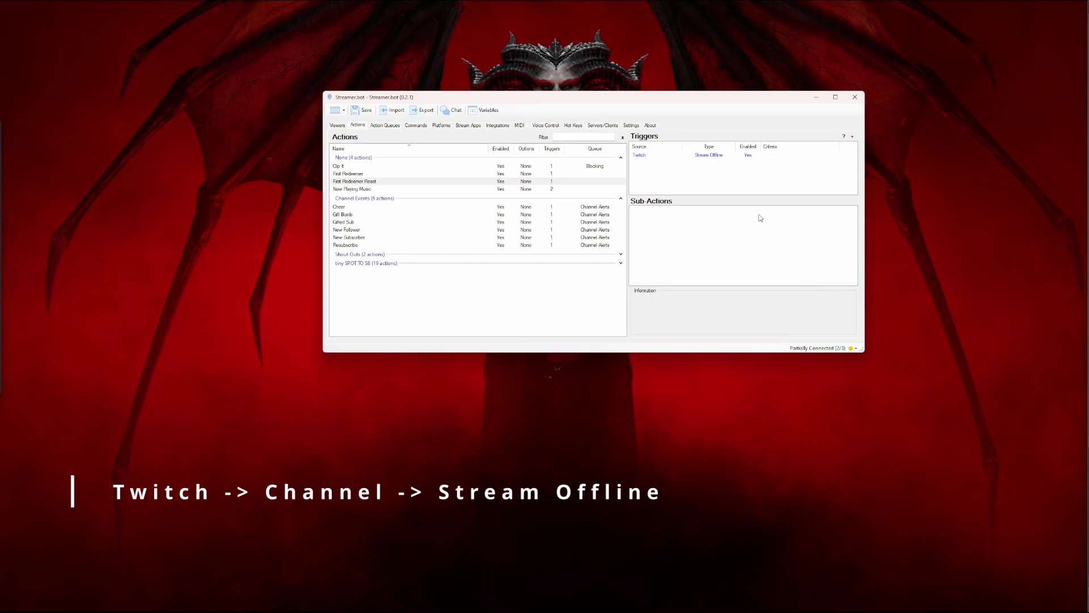
Add a Twitch rewards Set Title sub-action that changes the FIRST!! reward's title back to "FIRST!!"
{"action": "right_click", "coordinate": [656, 218]}
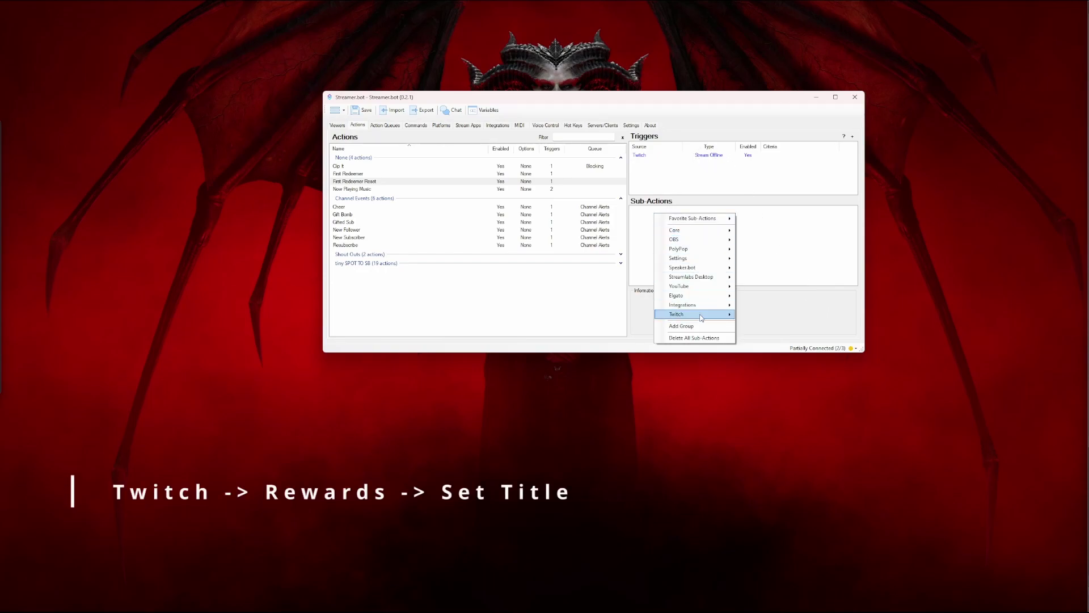
{"action": "mouse_move", "coordinate": [703, 315]}
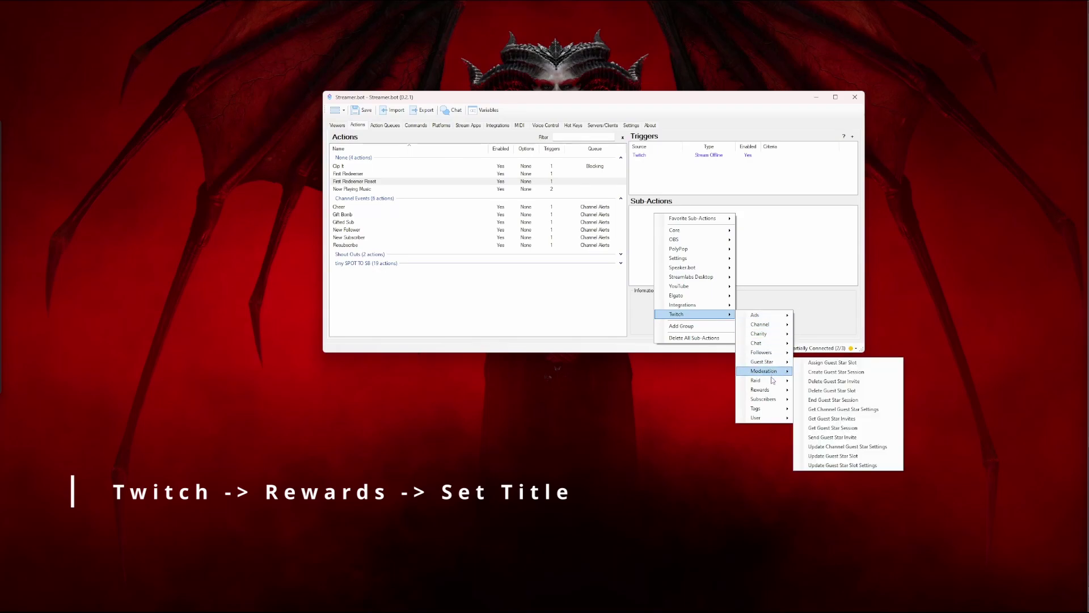
{"action": "mouse_move", "coordinate": [773, 389]}
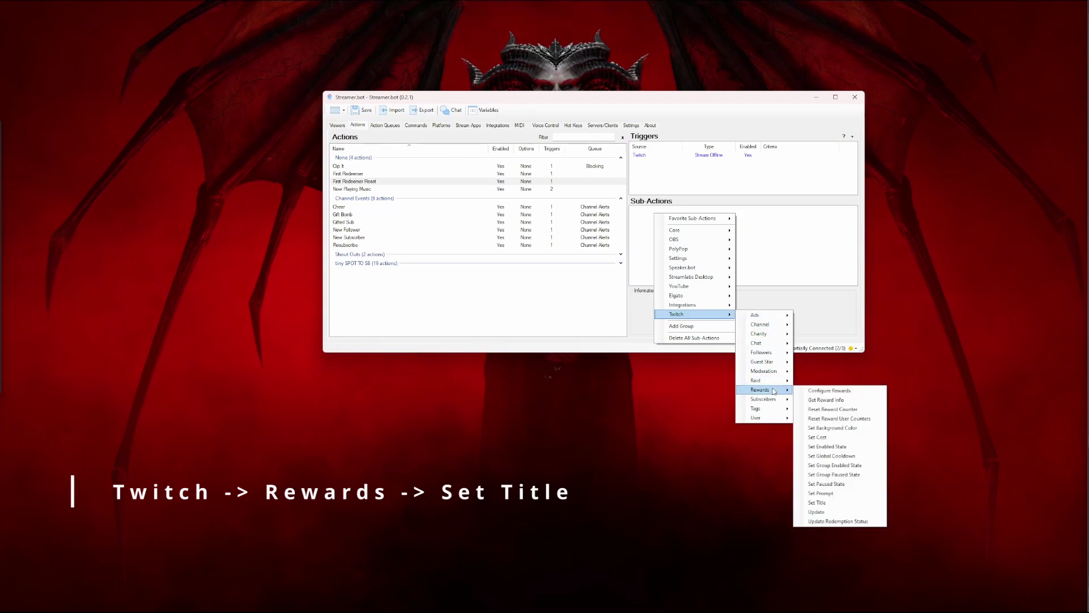
{"action": "left_click", "coordinate": [818, 503]}
{"action": "left_click", "coordinate": [772, 186]}
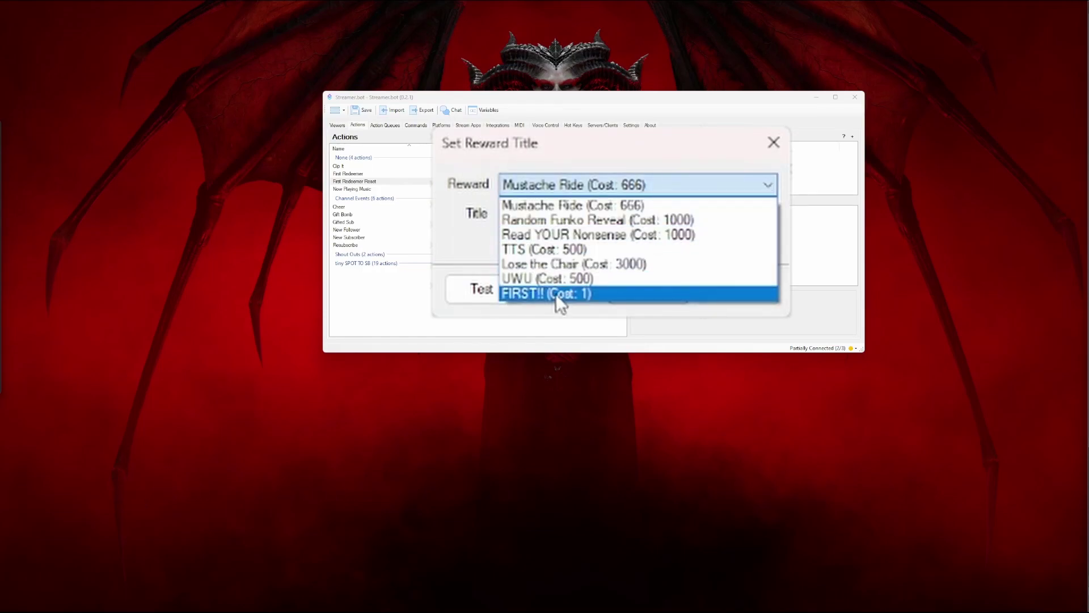
{"action": "left_click", "coordinate": [556, 294]}
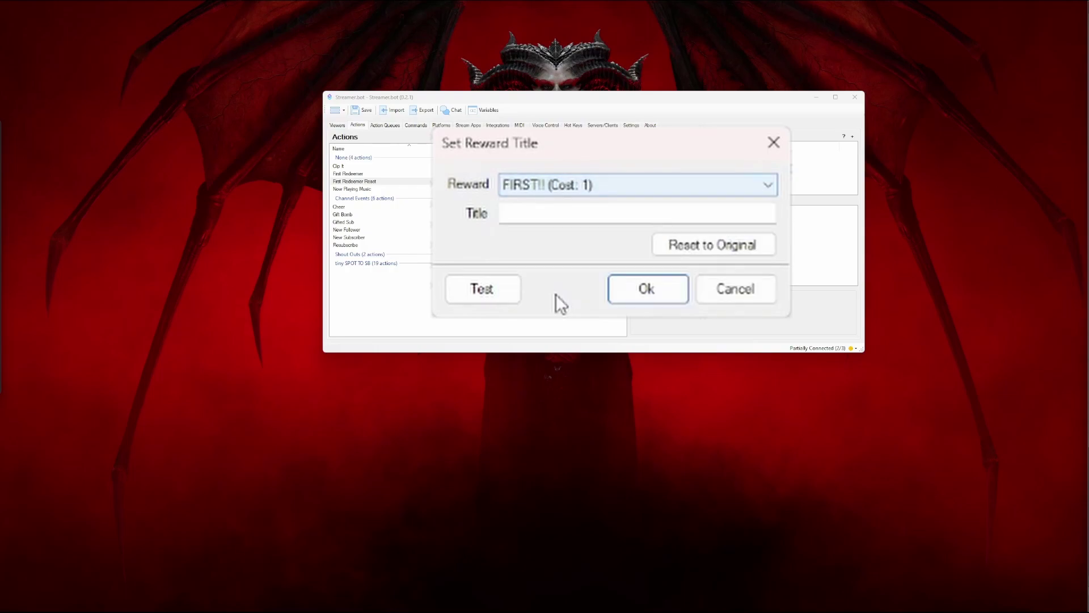
{"action": "left_click", "coordinate": [584, 211]}
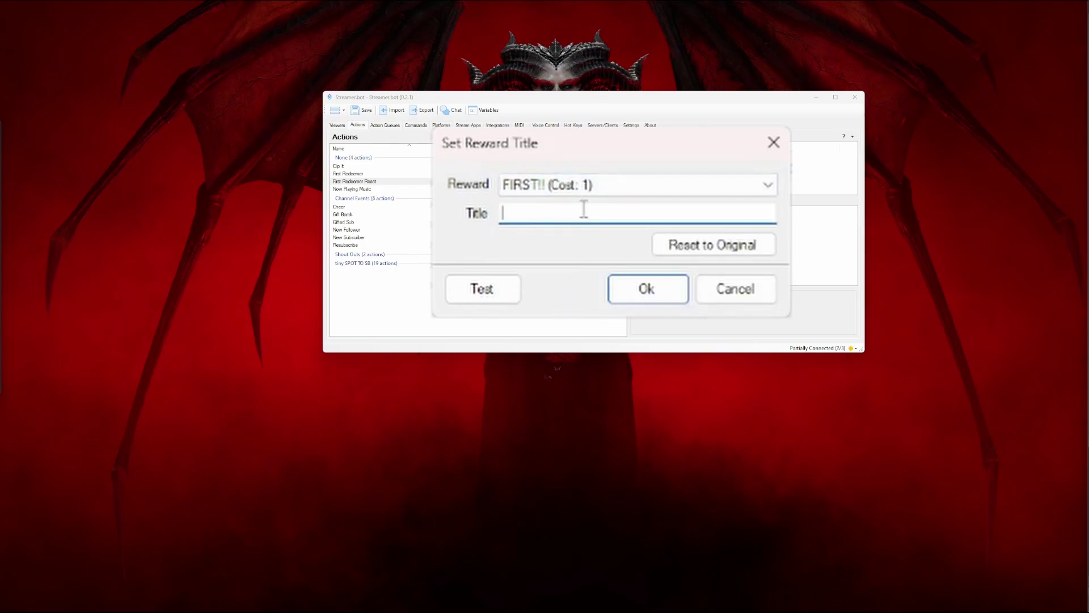
{"action": "type", "text": "FIRST"}
{"action": "left_click", "coordinate": [636, 295]}
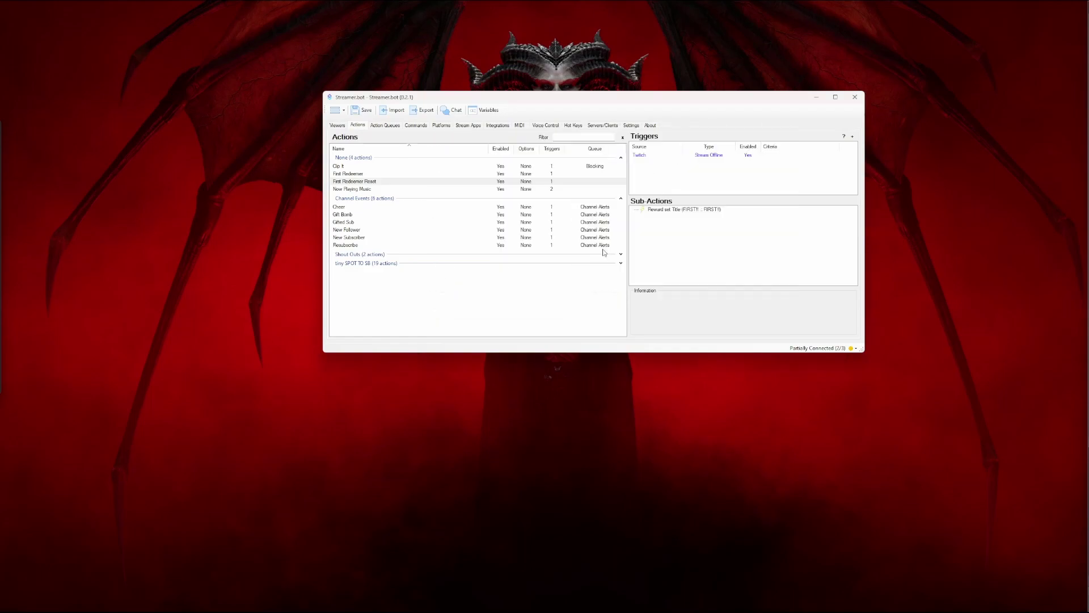
Add a Twitch rewards Set Prompt sub-action that sets the FIRST!! reward's prompt to "Do you have the fastest internet and the quickest click?"
{"action": "right_click", "coordinate": [658, 223]}
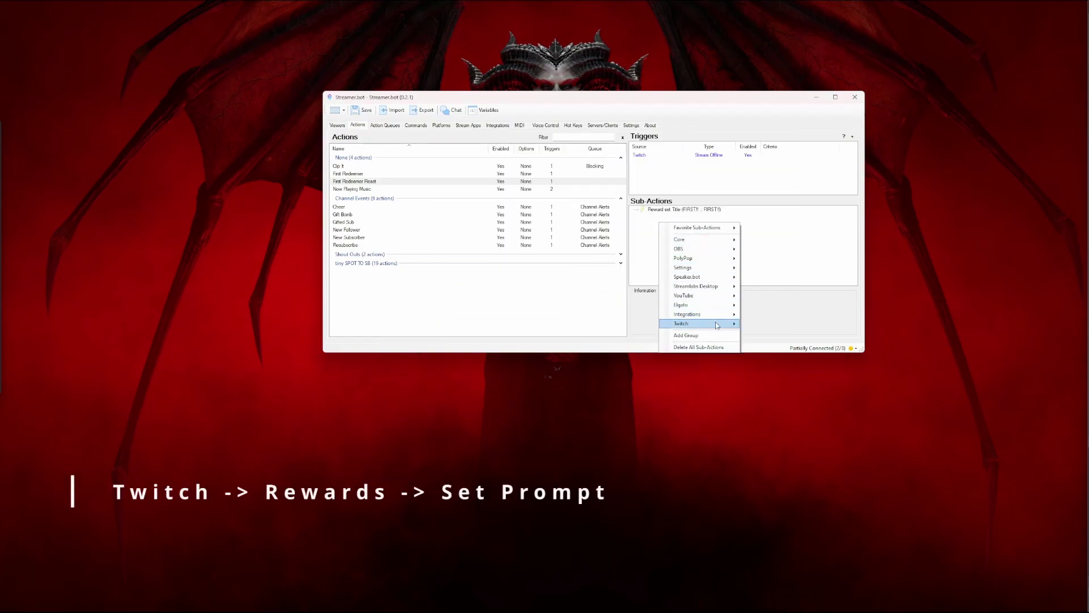
{"action": "mouse_move", "coordinate": [716, 321]}
{"action": "mouse_move", "coordinate": [776, 400]}
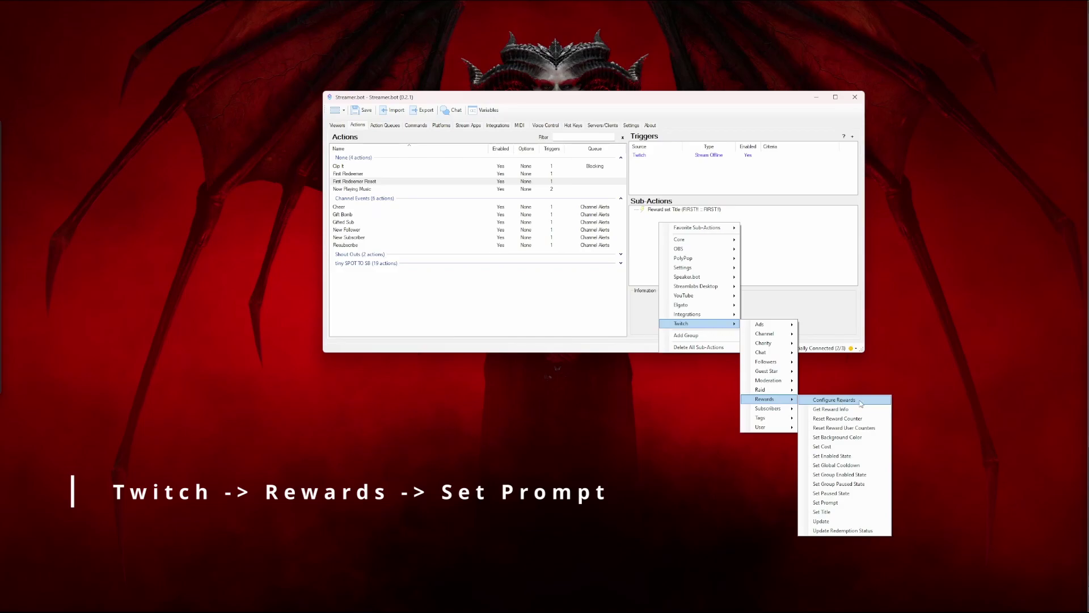
{"action": "left_click", "coordinate": [827, 503]}
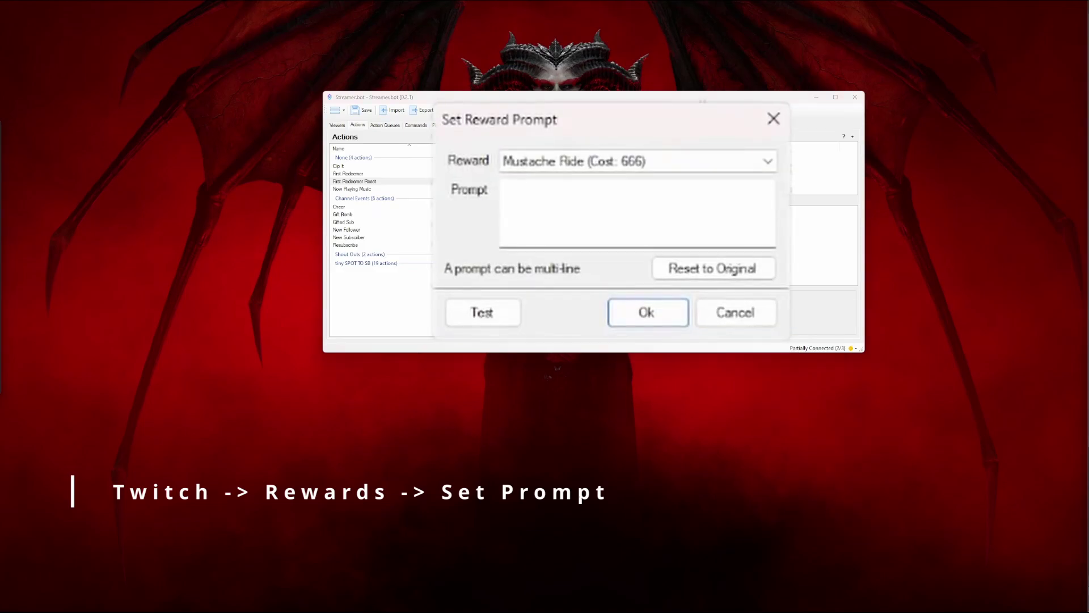
{"action": "left_click", "coordinate": [641, 162]}
{"action": "left_click", "coordinate": [594, 265]}
{"action": "left_click", "coordinate": [585, 223]}
{"action": "type", "text": "D"}
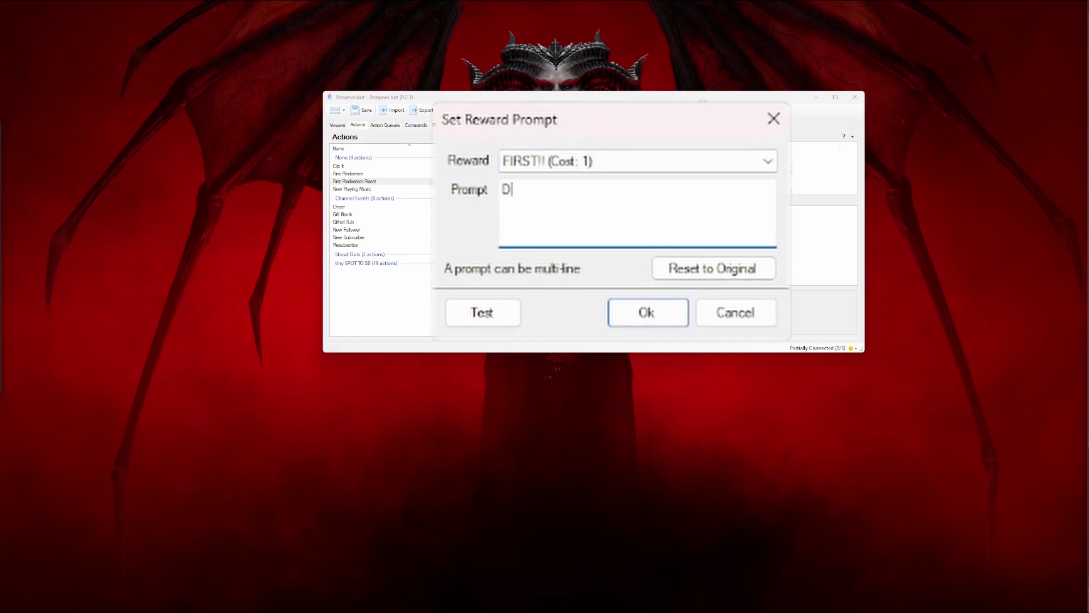
{"action": "type", "text": "o you have the fastest in"}
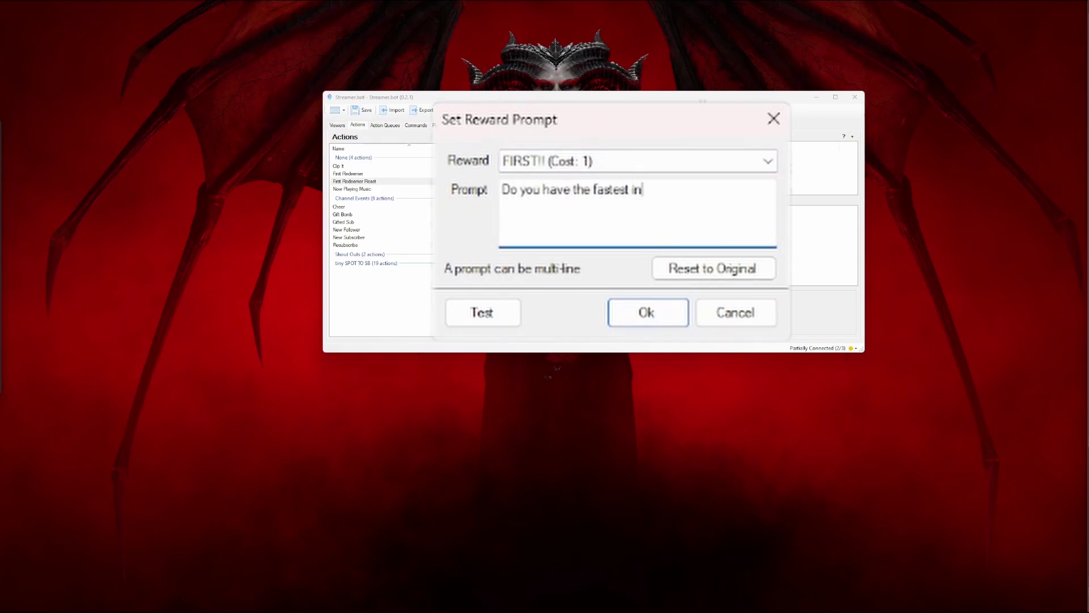
{"action": "type", "text": "ternet and the "}
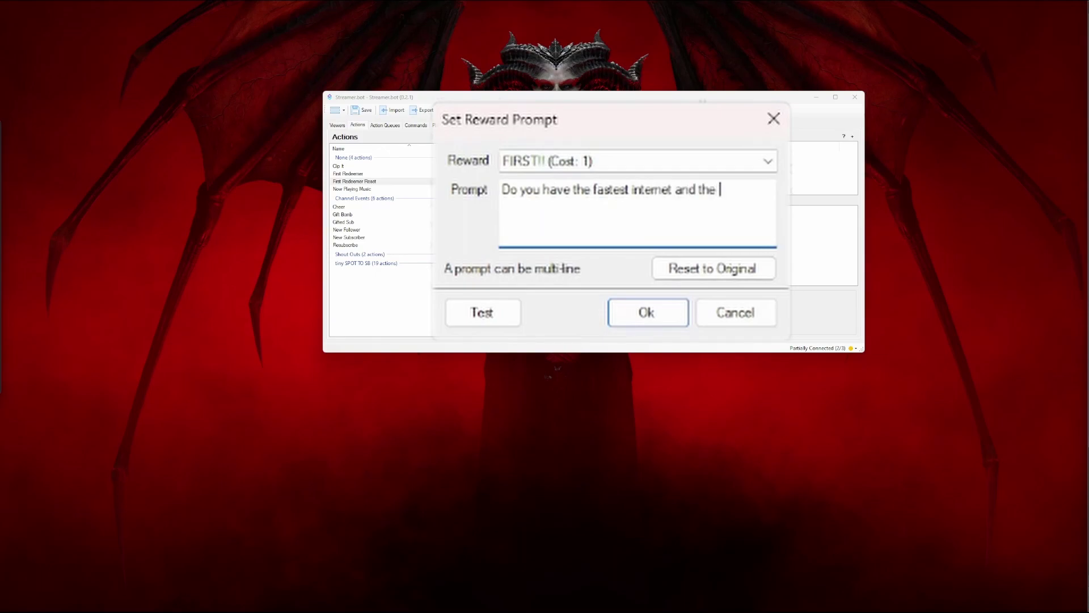
{"action": "type", "text": "quickest click?"}
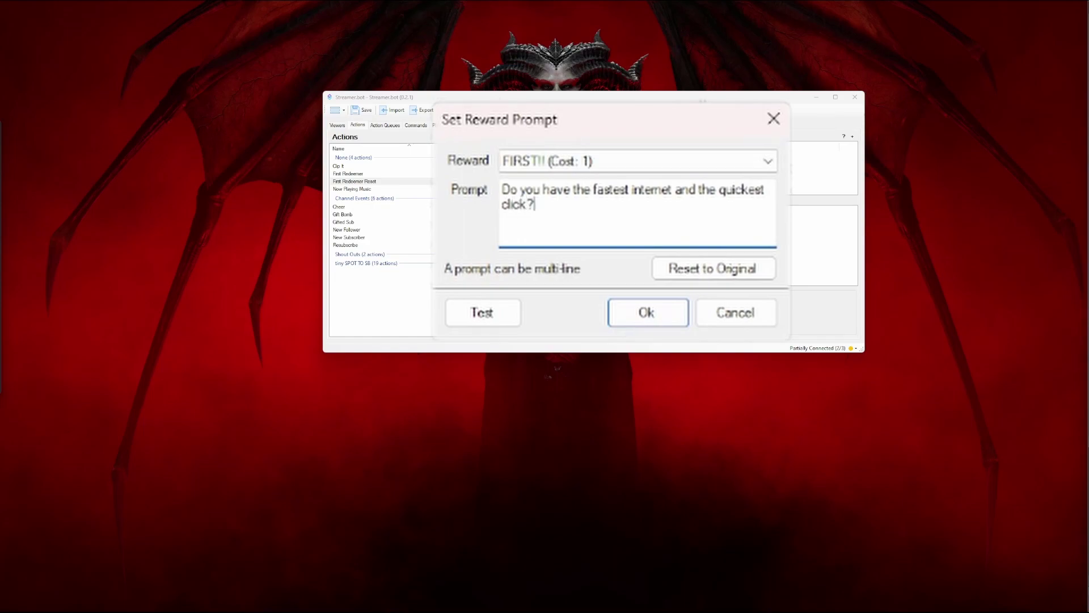
{"action": "left_click", "coordinate": [648, 319]}
Add a Twitch rewards Set Background Color sub-action that changes the FIRST!! reward's colour to green, #00FF00, and save the configuration
{"action": "right_click", "coordinate": [663, 230]}
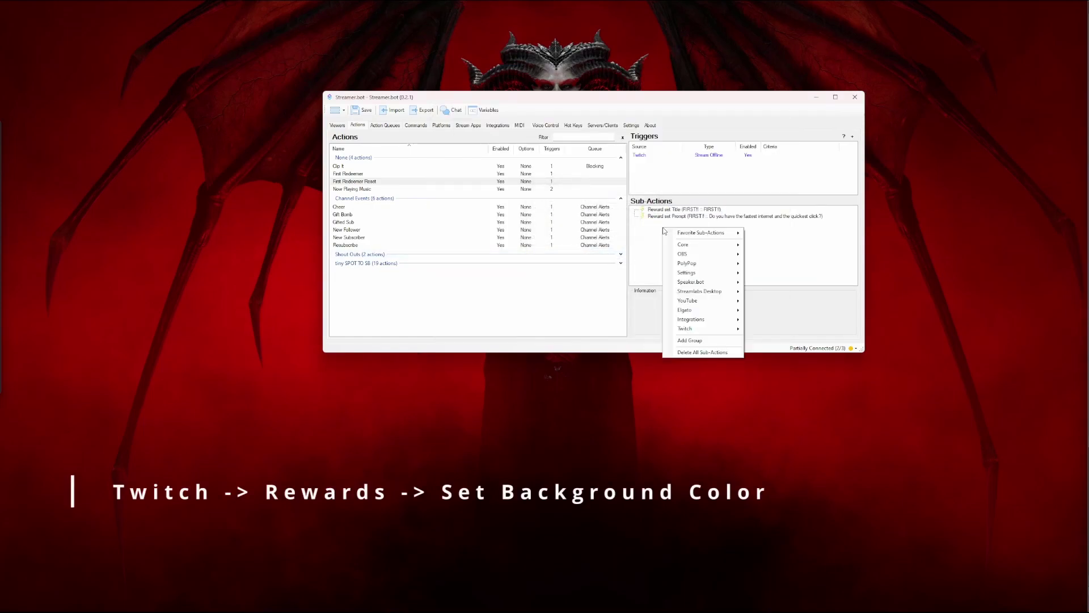
{"action": "mouse_move", "coordinate": [732, 329]}
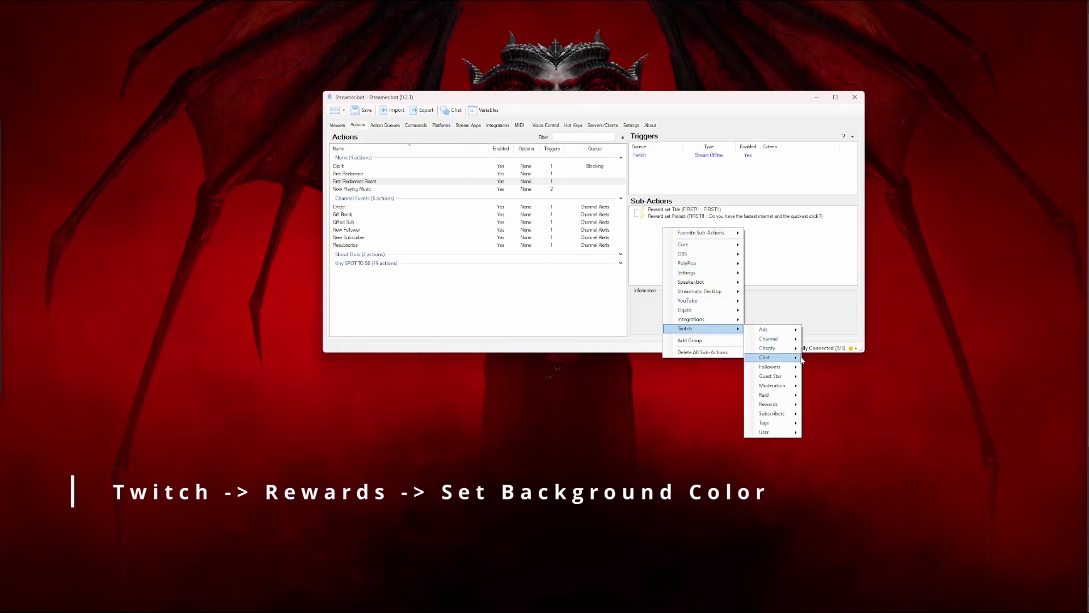
{"action": "mouse_move", "coordinate": [783, 404]}
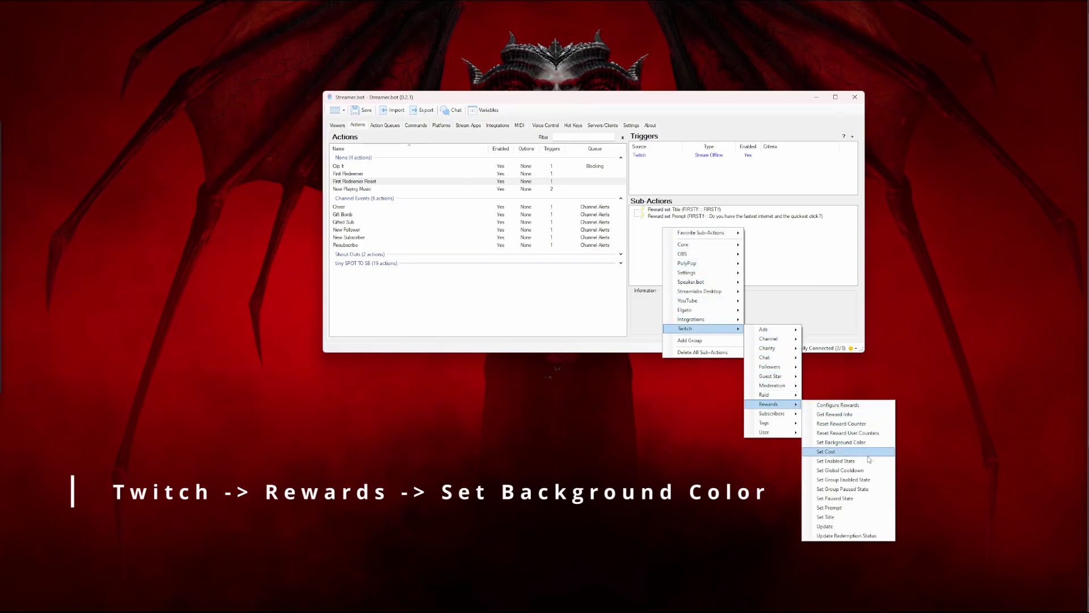
{"action": "left_click", "coordinate": [840, 441]}
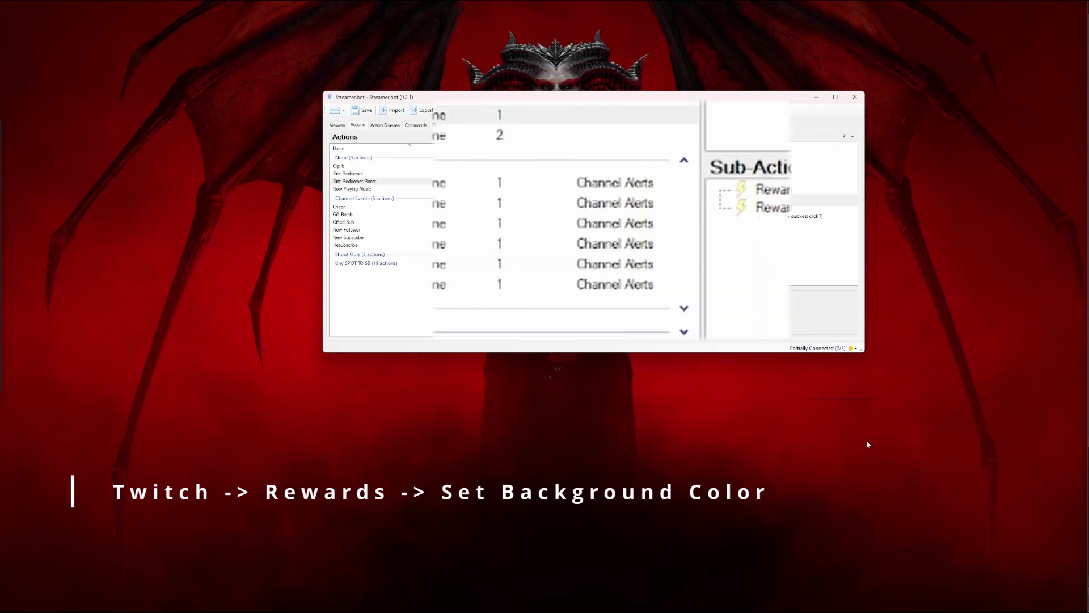
{"action": "left_click", "coordinate": [694, 173]}
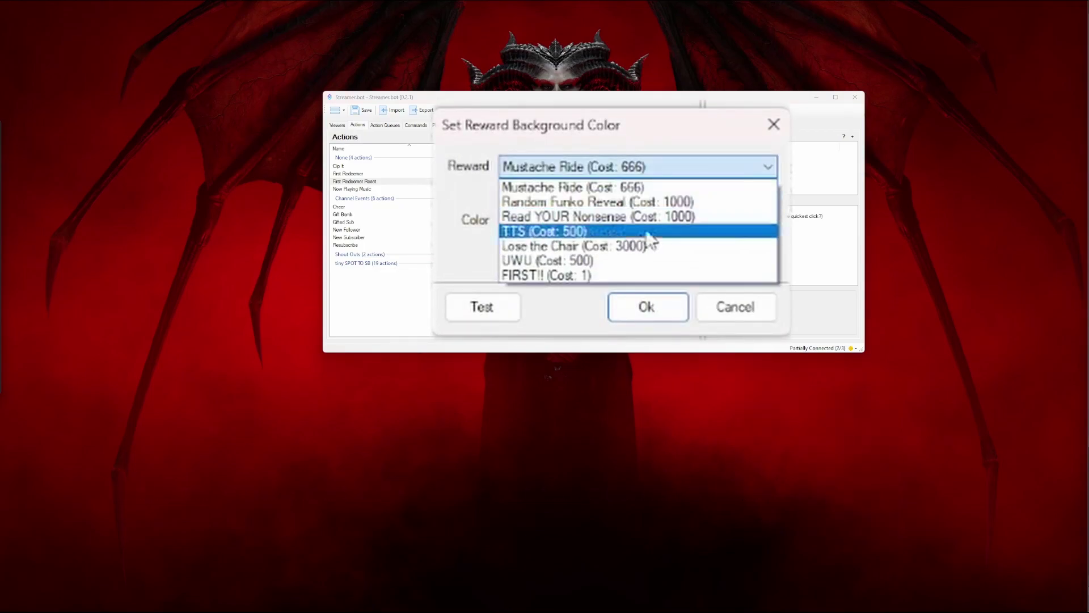
{"action": "left_click", "coordinate": [597, 275]}
{"action": "left_click", "coordinate": [661, 221]}
{"action": "left_click", "coordinate": [440, 172]}
{"action": "left_click", "coordinate": [402, 401]}
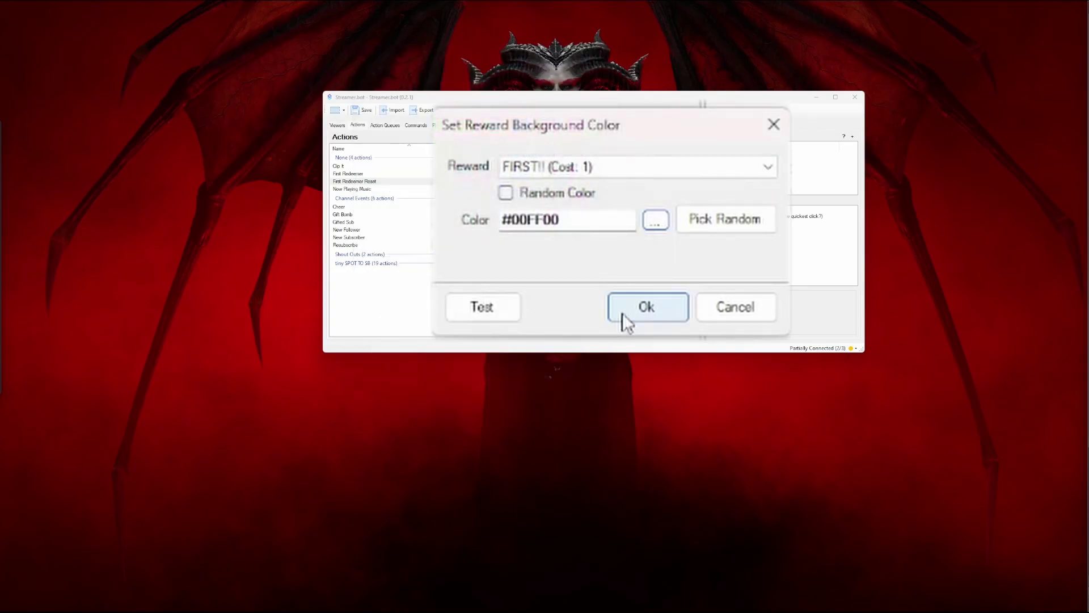
{"action": "left_click", "coordinate": [648, 307]}
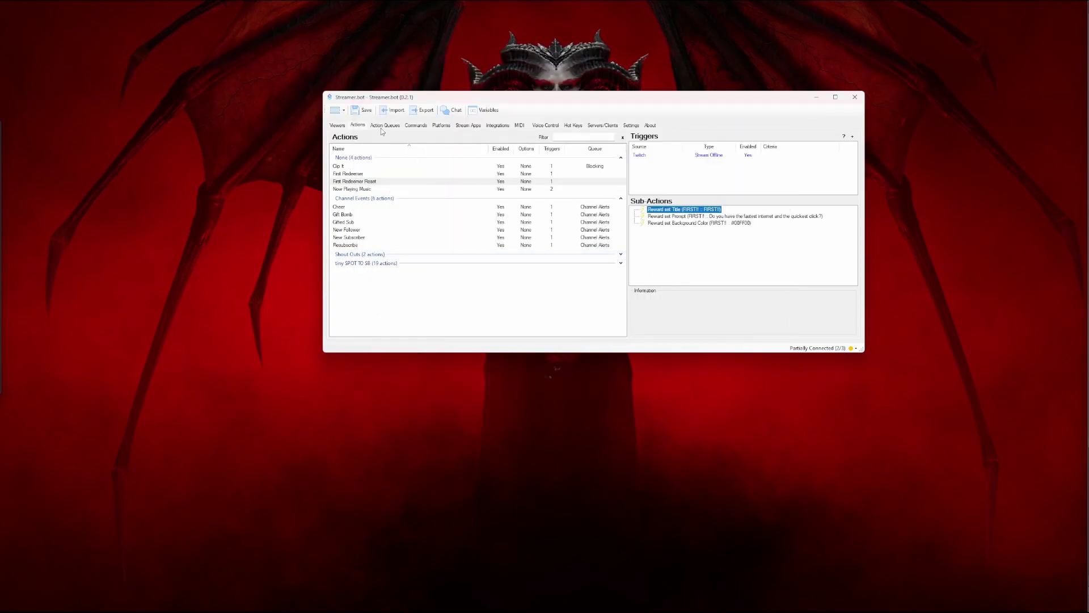
{"action": "left_click", "coordinate": [359, 111]}
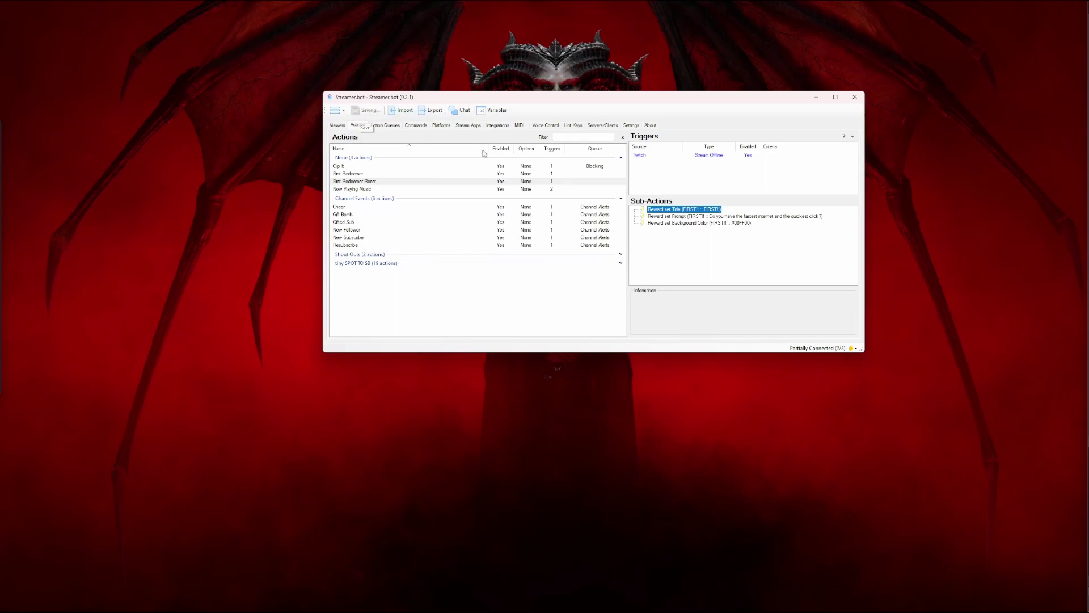
Switch to the Twitch chat pop-out and inspect the FIRST!! reward in the channel's rewards list
{"action": "mouse_move", "coordinate": [504, 609]}
{"action": "mouse_move", "coordinate": [578, 605]}
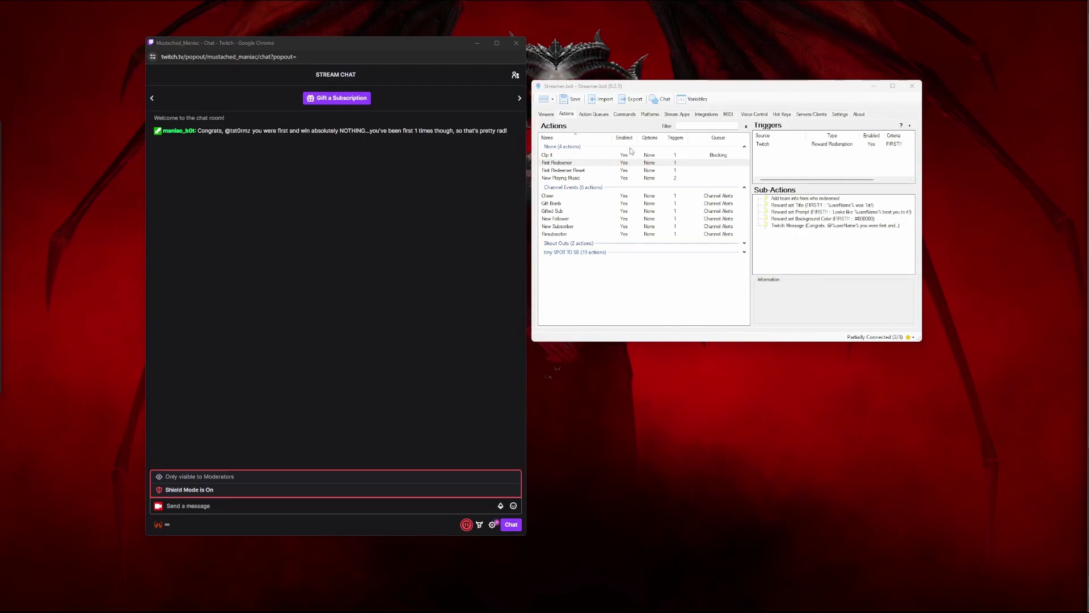
{"action": "left_click", "coordinate": [160, 525]}
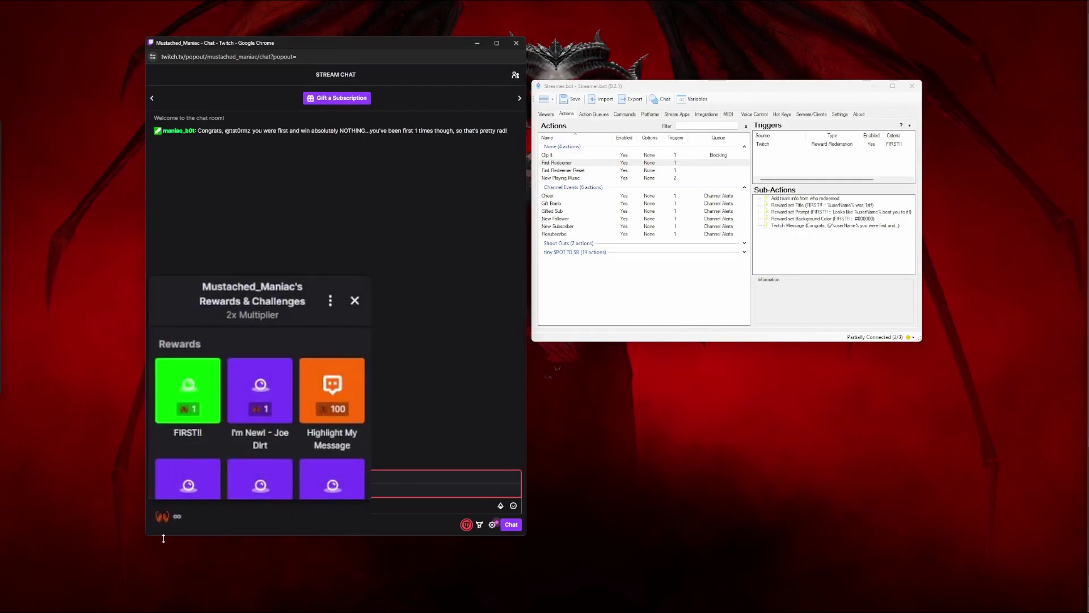
{"action": "left_click", "coordinate": [167, 531]}
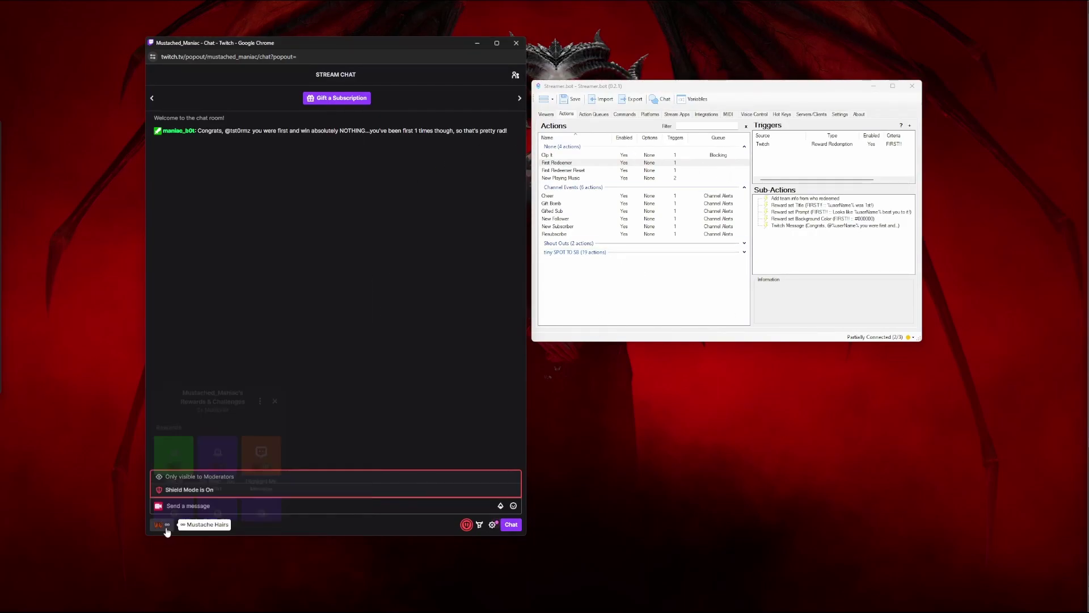
Test the First Redeemer action's Reward Redemption trigger and check the chat message and the reward's title in Twitch chat
{"action": "right_click", "coordinate": [806, 145]}
{"action": "left_click", "coordinate": [828, 150]}
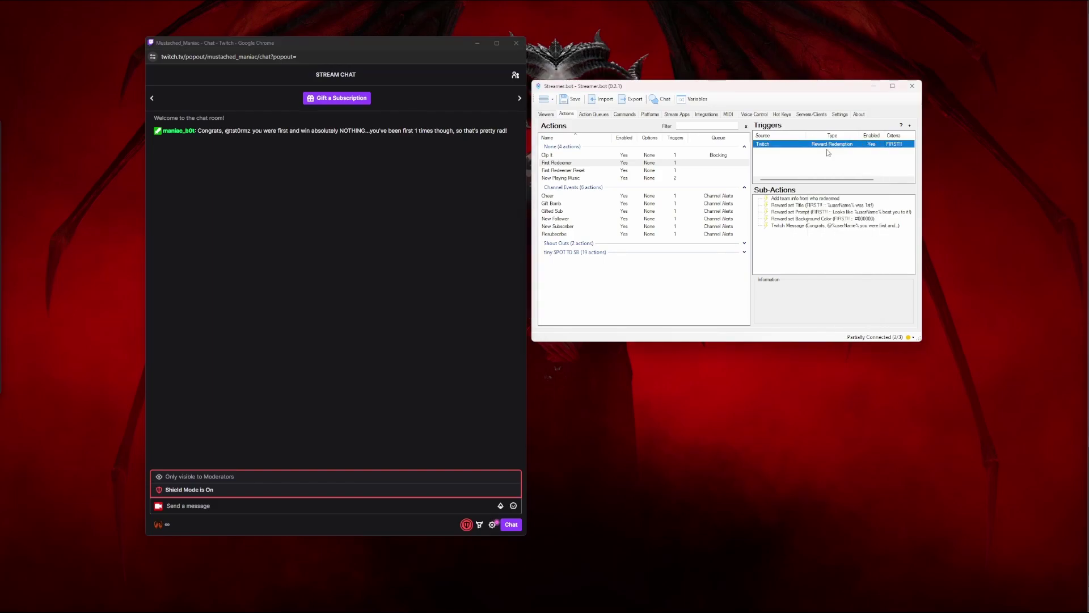
{"action": "triple_click", "coordinate": [243, 164]}
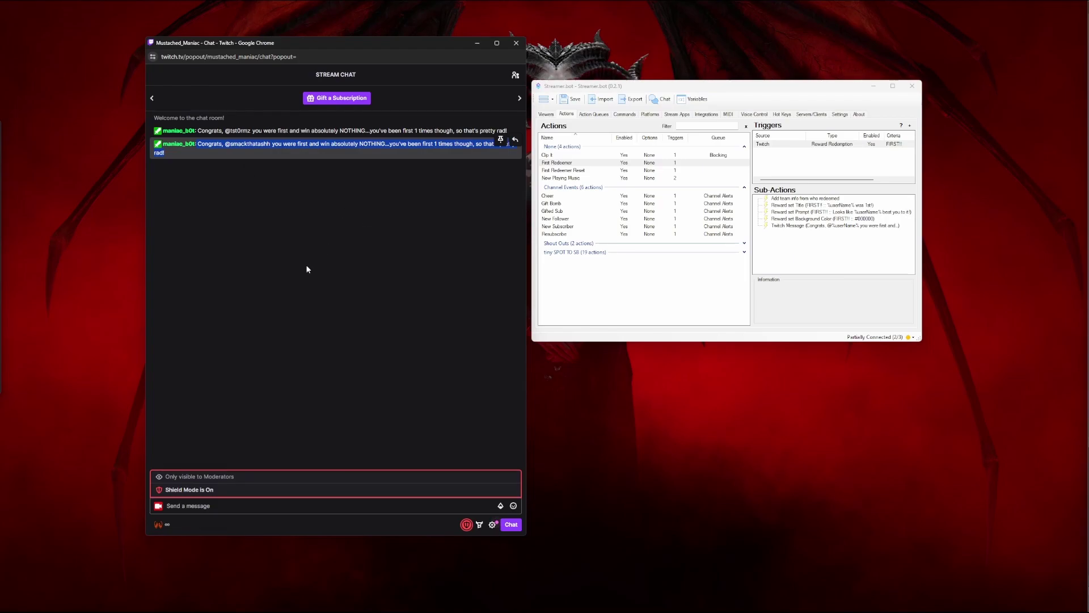
{"action": "left_click", "coordinate": [165, 524]}
{"action": "left_click_drag", "start_coordinate": [158, 434], "coordinate": [223, 451]}
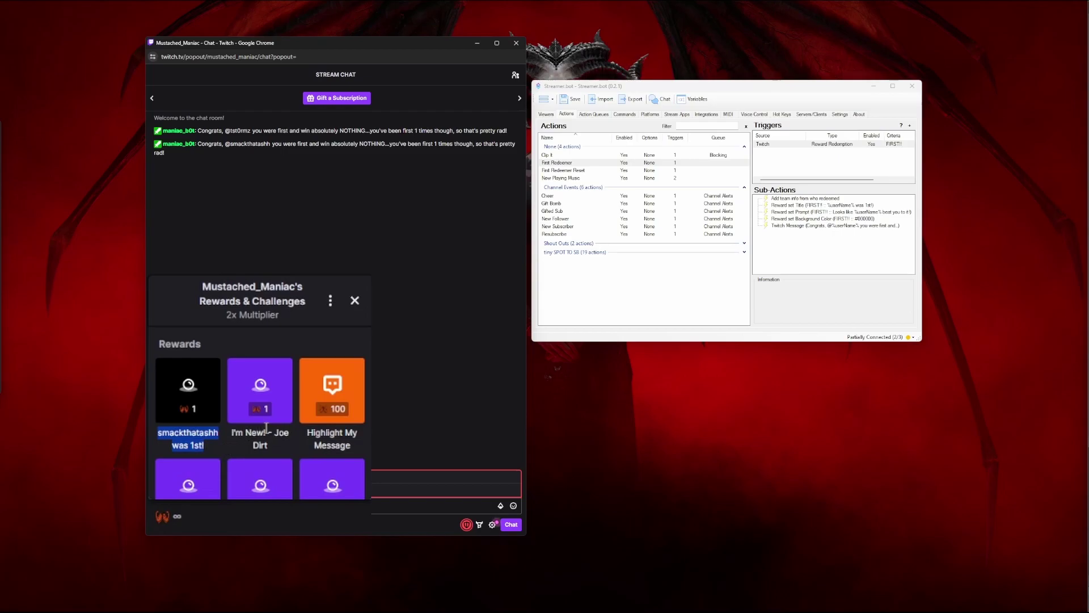
Test the Stream Offline trigger of the First Redeemer Reset action
{"action": "left_click", "coordinate": [569, 171]}
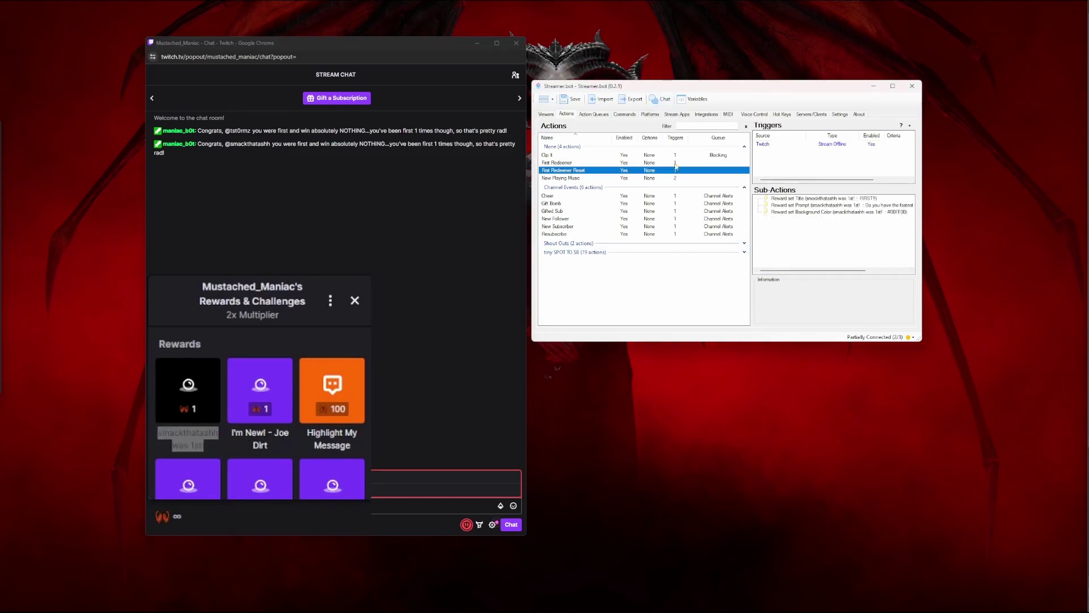
{"action": "right_click", "coordinate": [767, 146]}
{"action": "left_click", "coordinate": [784, 148]}
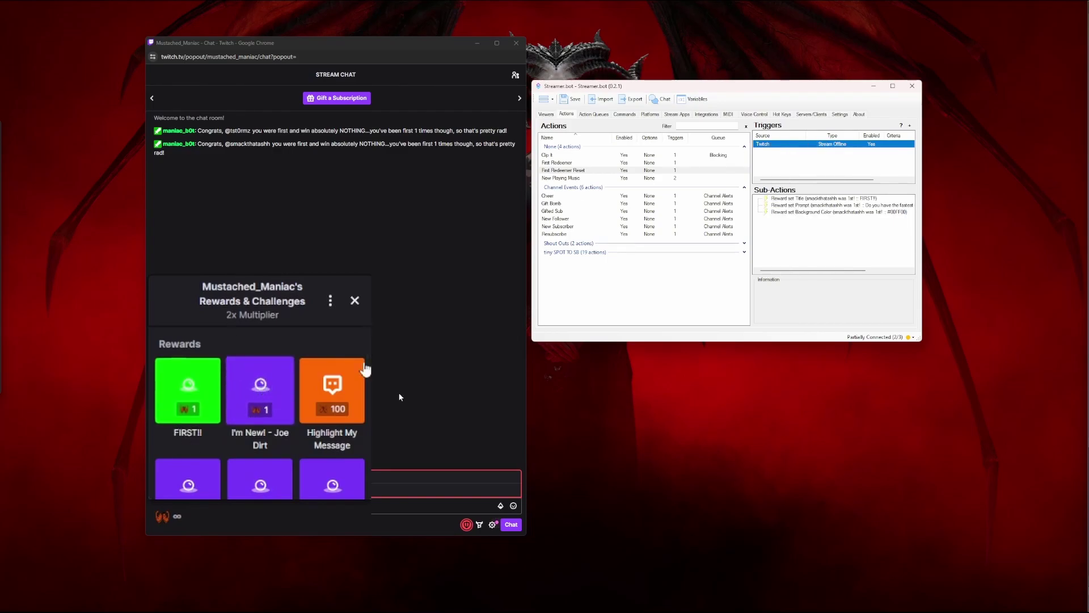
Enable Persist per User Counter for the FIRST!! channel point reward
{"action": "left_click", "coordinate": [652, 116]}
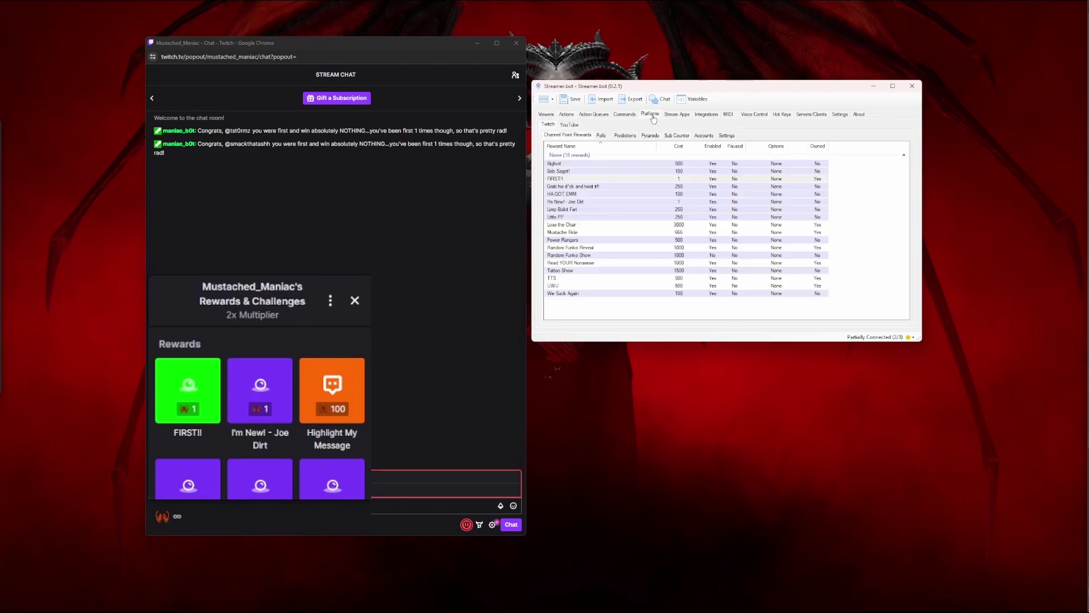
{"action": "double_click", "coordinate": [777, 179]}
{"action": "left_click", "coordinate": [713, 433]}
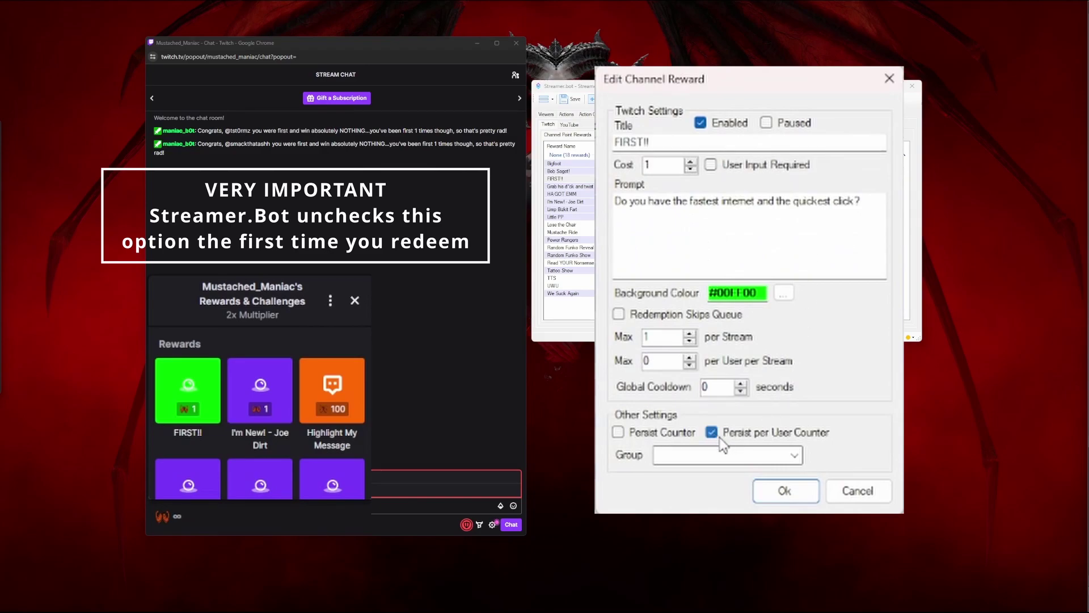
{"action": "left_click", "coordinate": [783, 492]}
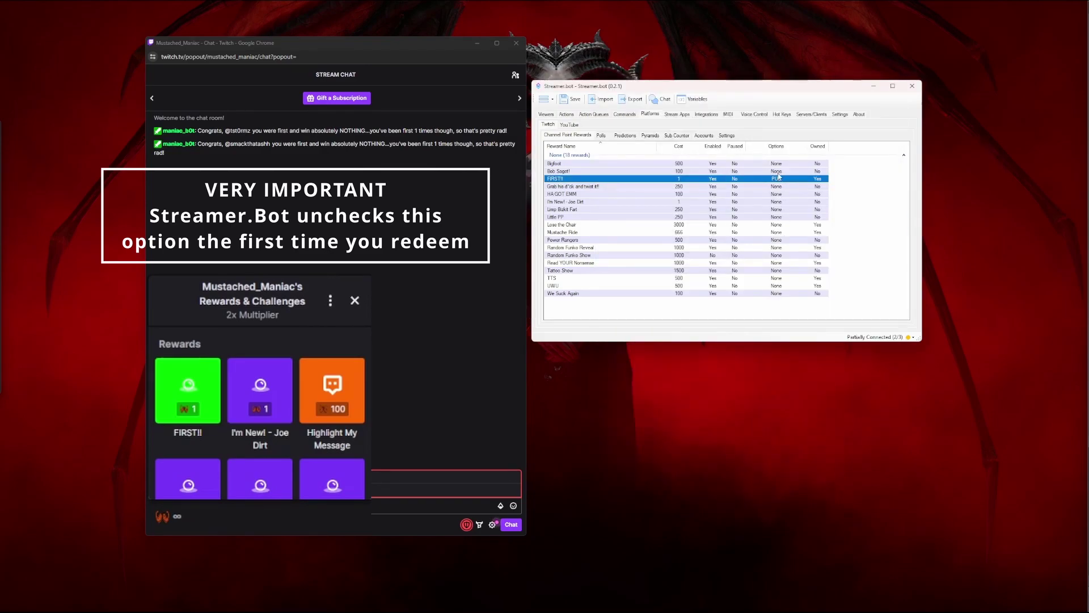
Return to the actions list and select the First Redeemer action
{"action": "left_click", "coordinate": [567, 115]}
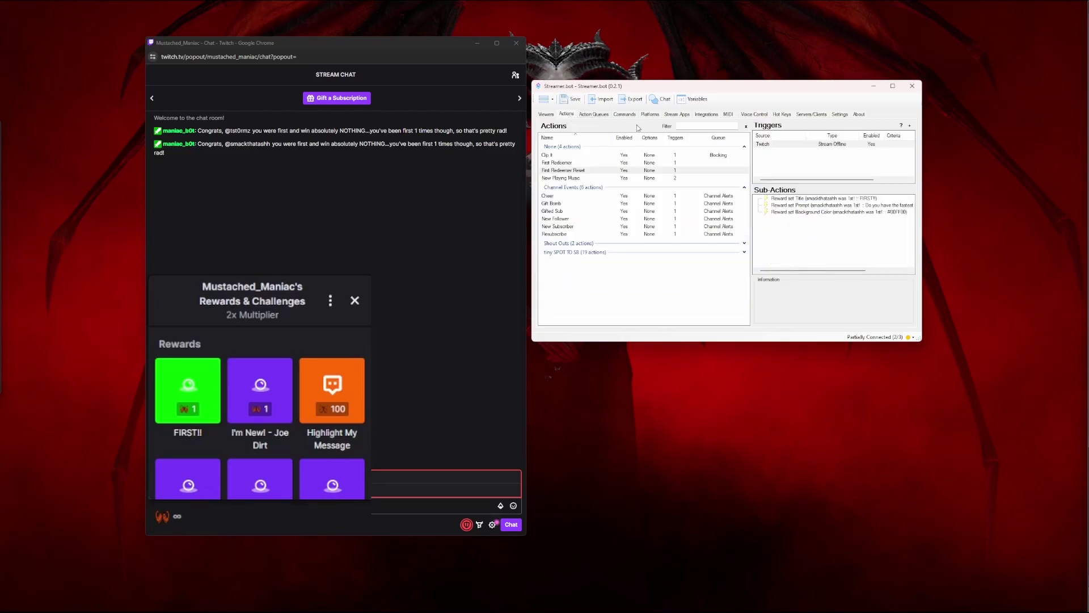
{"action": "left_click", "coordinate": [573, 166]}
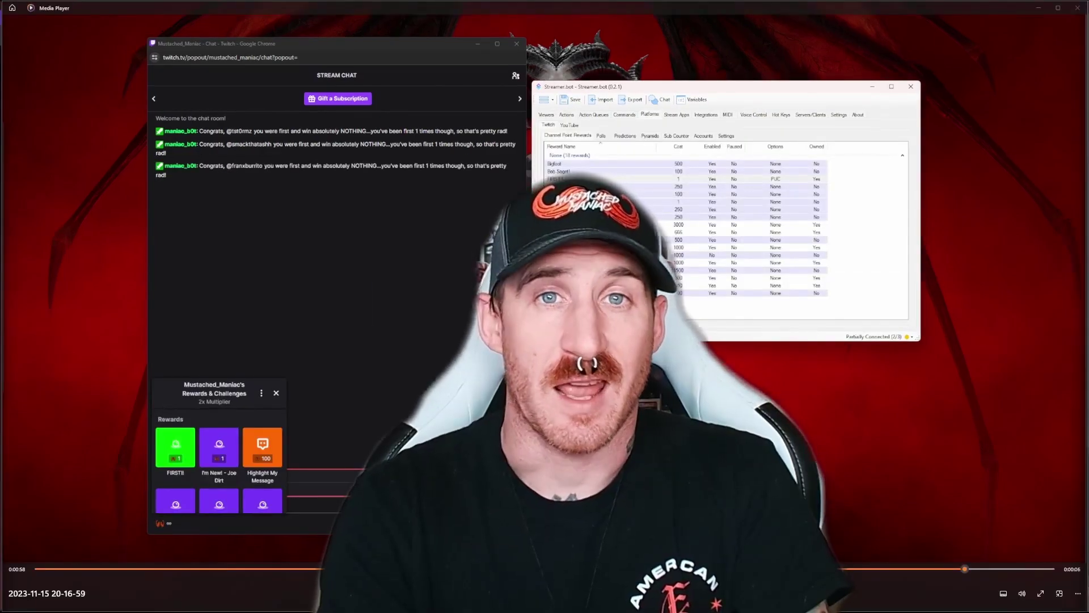